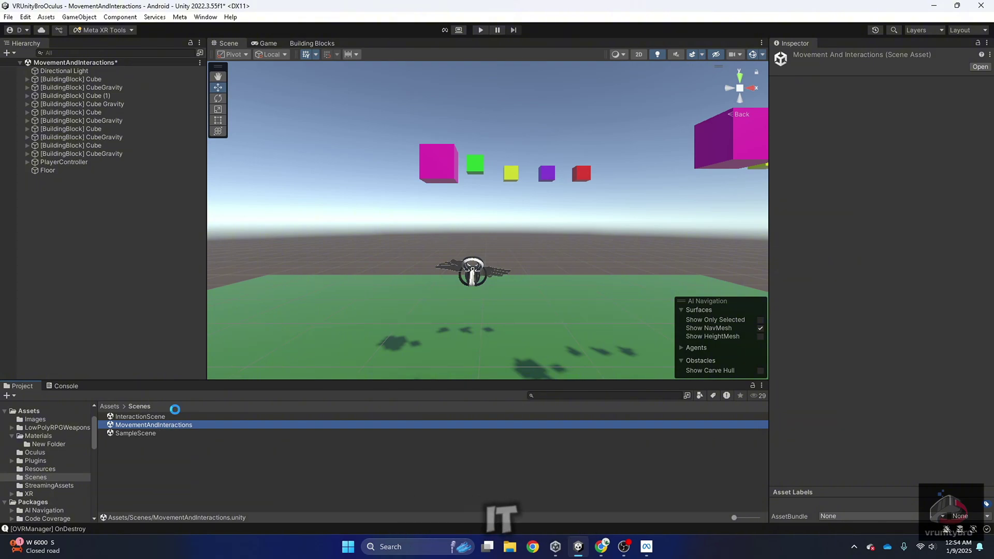
Duplicate MovementAndInteractions as MovementAndCustomGrabbableObjects, open it, and save the original scene's changes
{"action": "key", "text": "ctrl+d"}
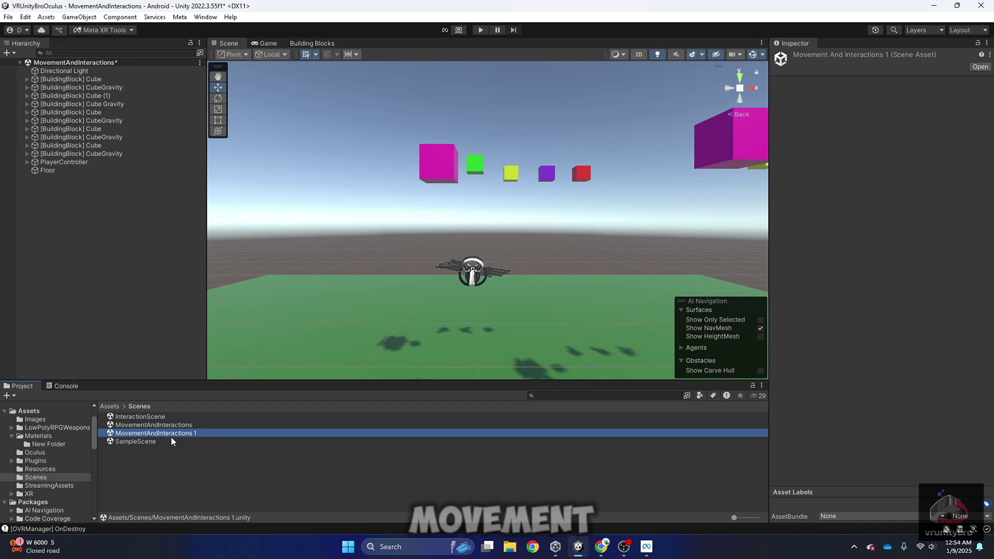
{"action": "key", "text": "F2"}
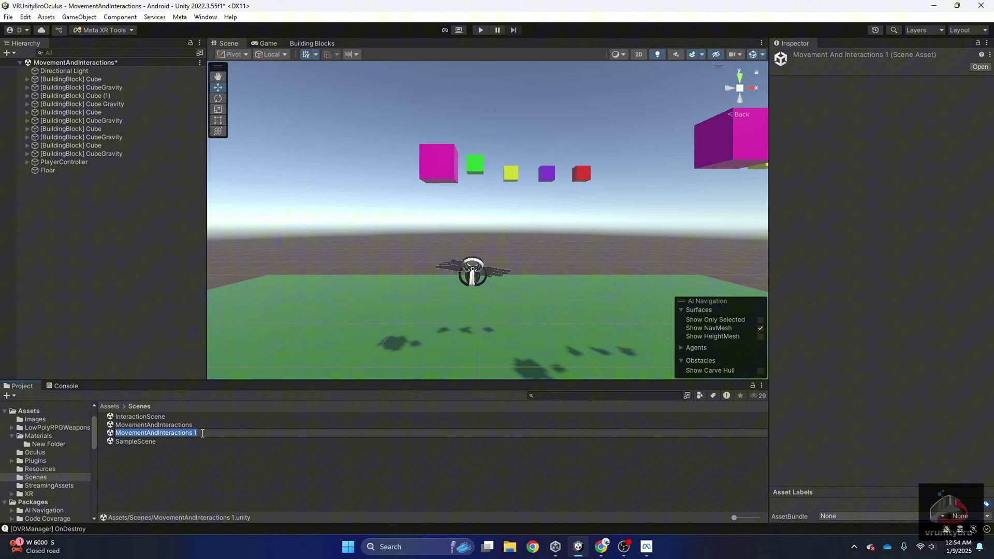
{"action": "left_click", "coordinate": [205, 433]}
{"action": "key", "text": "BackSpace"}
{"action": "key", "text": "BackSpace"}
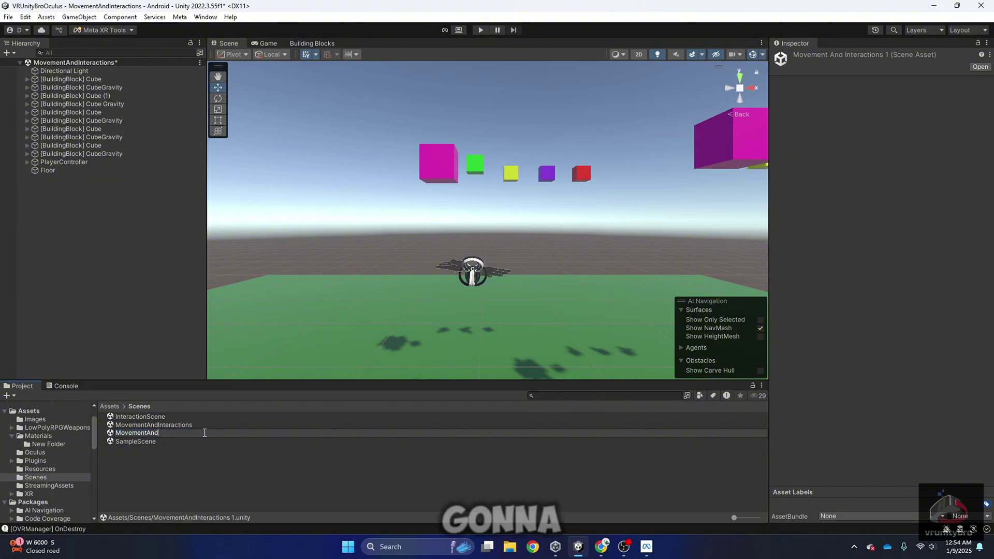
{"action": "key", "text": "BackSpace"}
{"action": "key", "text": "BackSpace"}
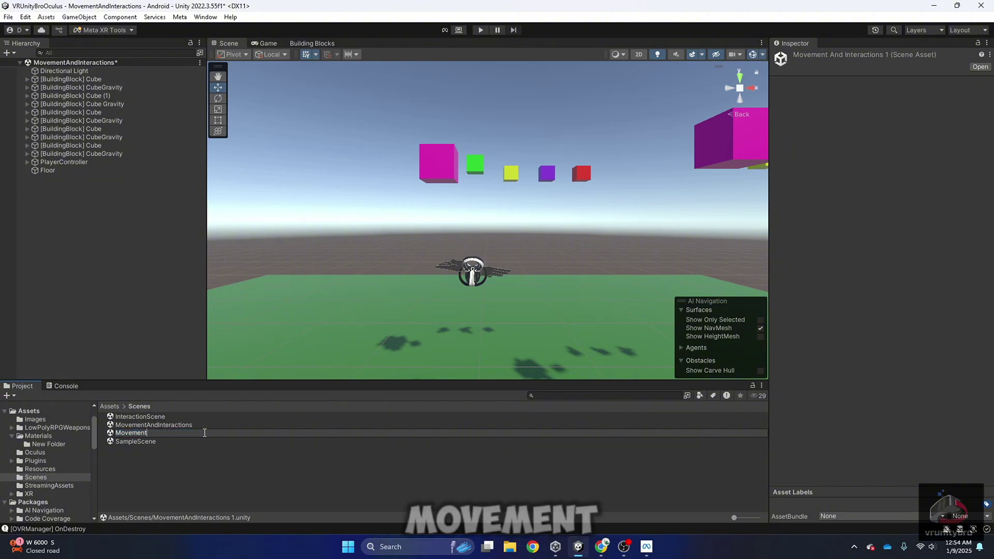
{"action": "type", "text": "AndCustom"}
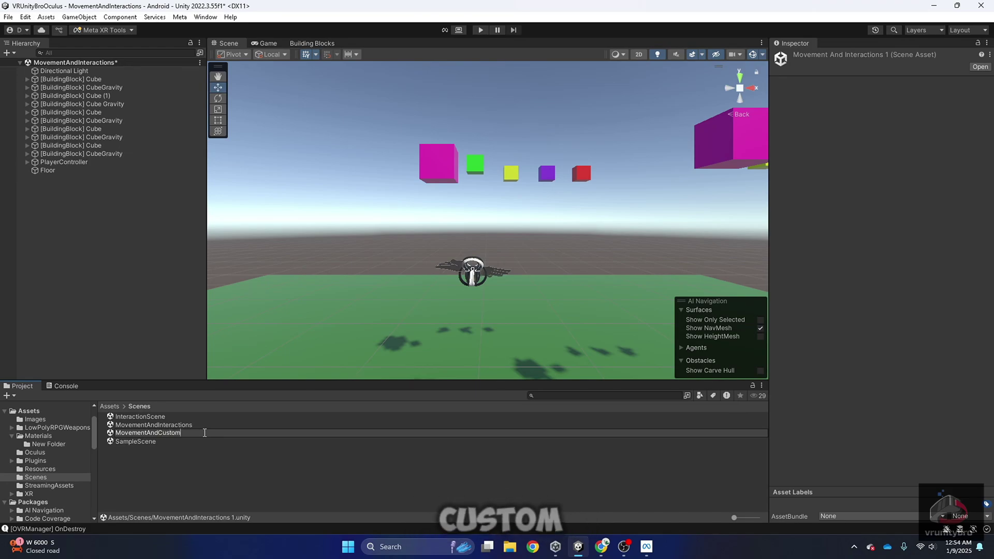
{"action": "type", "text": "bleOb"}
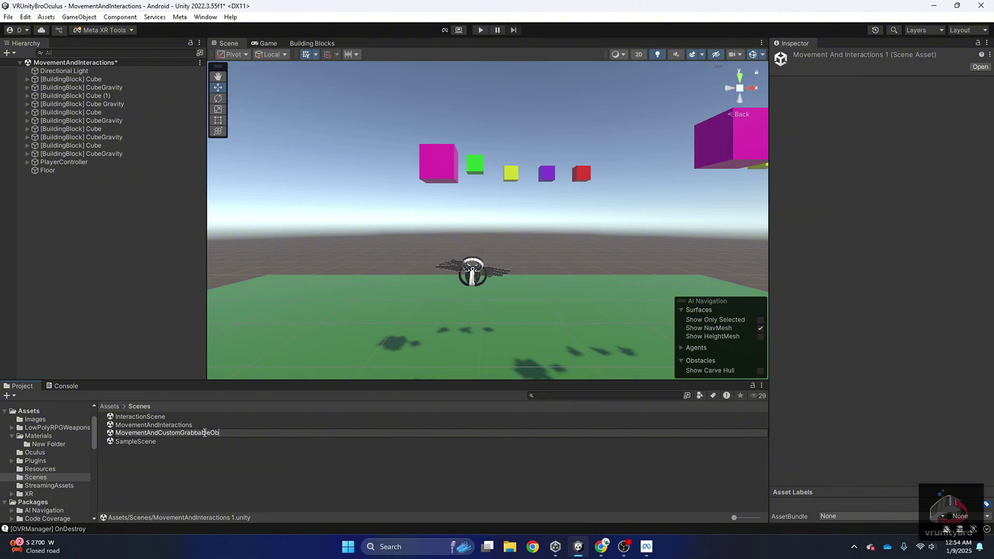
{"action": "key", "text": "Return"}
{"action": "double_click", "coordinate": [188, 426]}
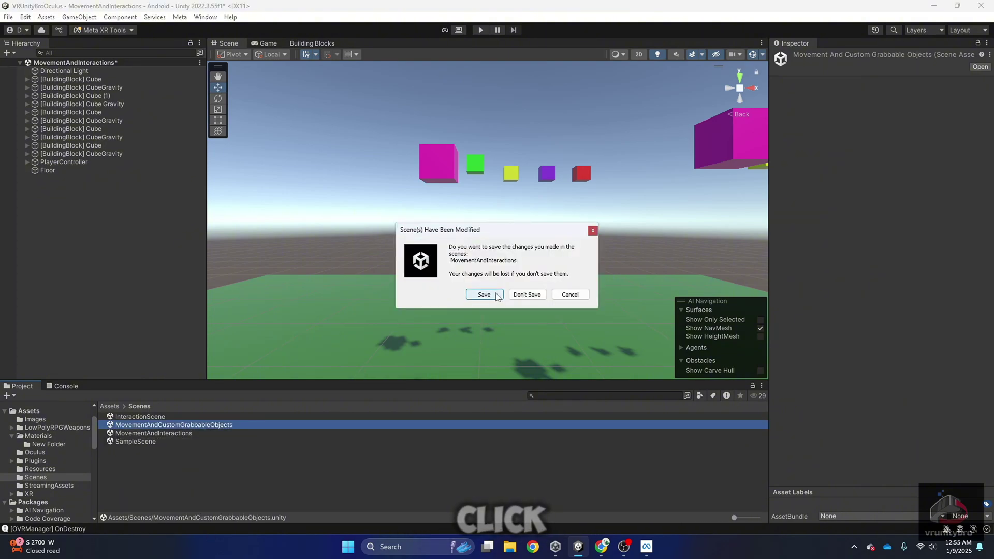
{"action": "left_click", "coordinate": [485, 295]}
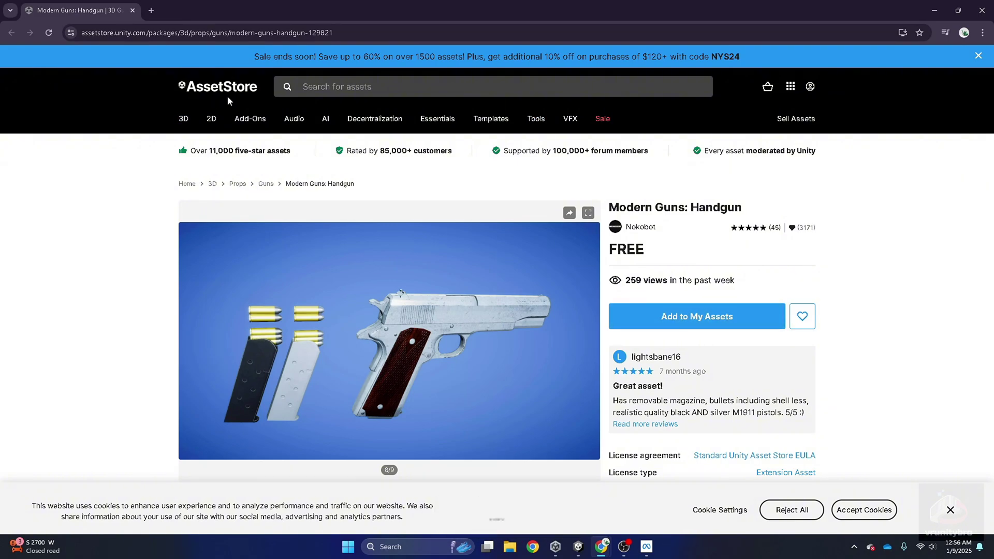
Add the free Modern Guns: Handgun to My Assets, inspect its preview, and open it in Unity
{"action": "left_click", "coordinate": [684, 321]}
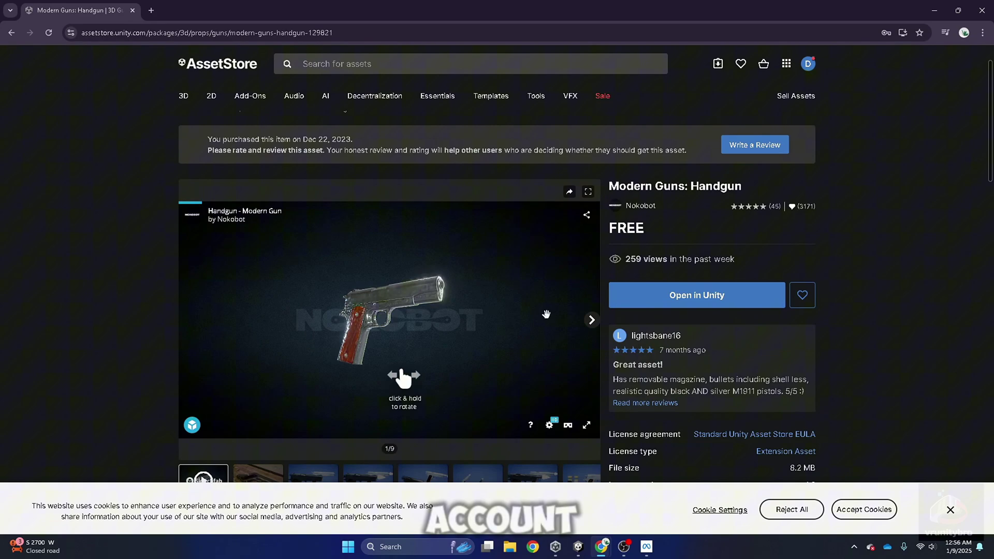
{"action": "mouse_move", "coordinate": [370, 321]}
{"action": "left_mouse_down"}
{"action": "mouse_move", "coordinate": [452, 266]}
{"action": "mouse_move", "coordinate": [446, 340]}
{"action": "mouse_move", "coordinate": [324, 341]}
{"action": "mouse_move", "coordinate": [372, 341]}
{"action": "mouse_move", "coordinate": [470, 291]}
{"action": "mouse_move", "coordinate": [409, 275]}
{"action": "mouse_move", "coordinate": [542, 313]}
{"action": "mouse_move", "coordinate": [356, 269]}
{"action": "mouse_move", "coordinate": [497, 290]}
{"action": "left_mouse_up"}
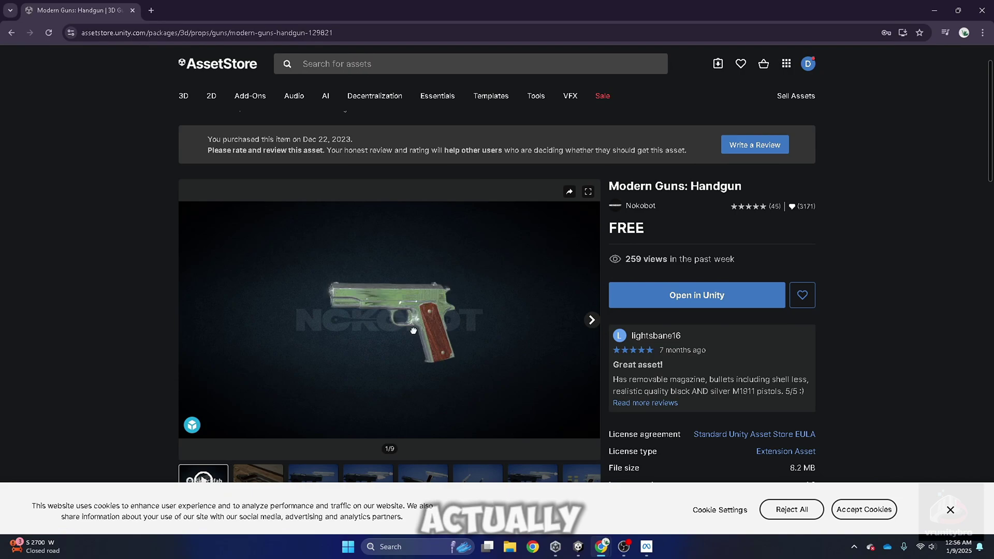
{"action": "left_click", "coordinate": [698, 302]}
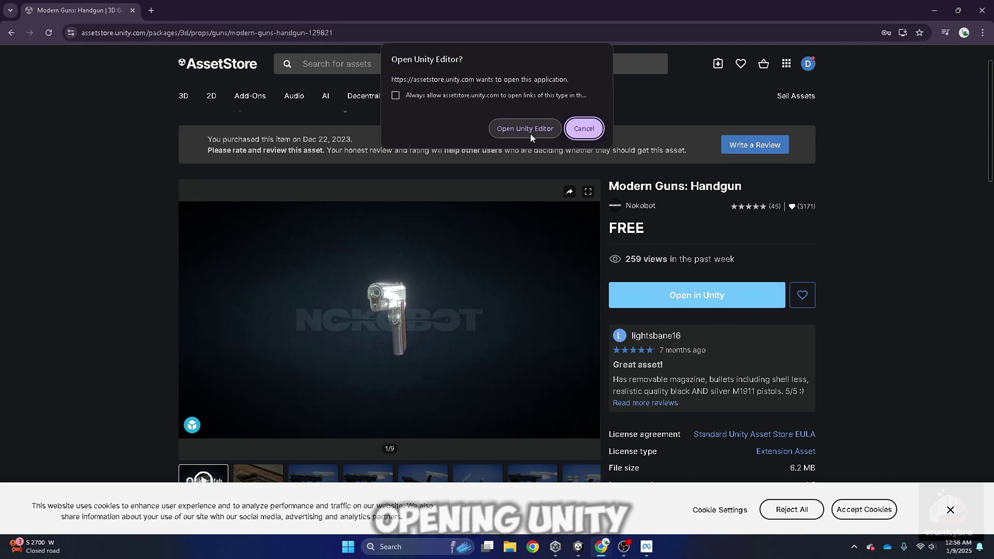
Download and import all Modern Guns: Handgun package assets via Package Manager, then close it
{"action": "left_click", "coordinate": [518, 130]}
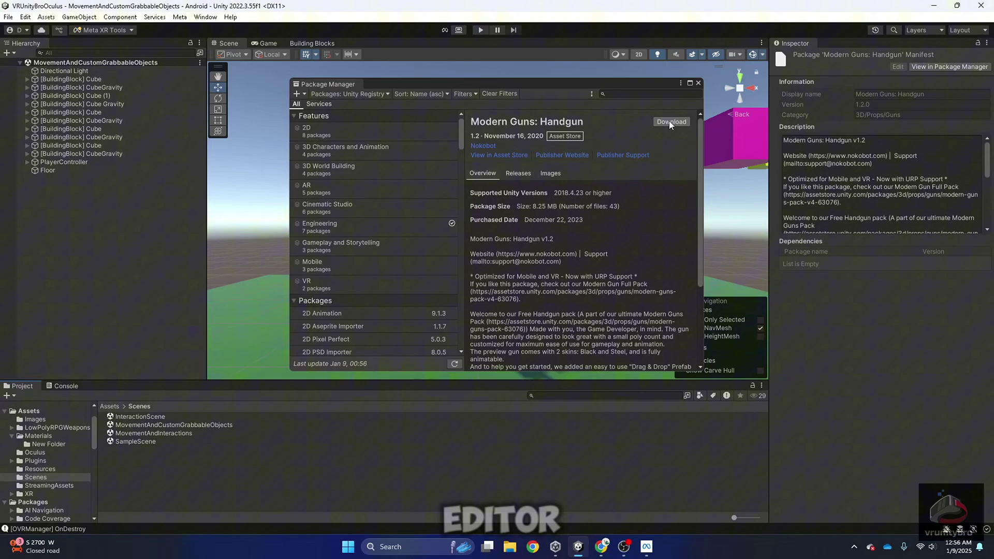
{"action": "left_click", "coordinate": [671, 122]}
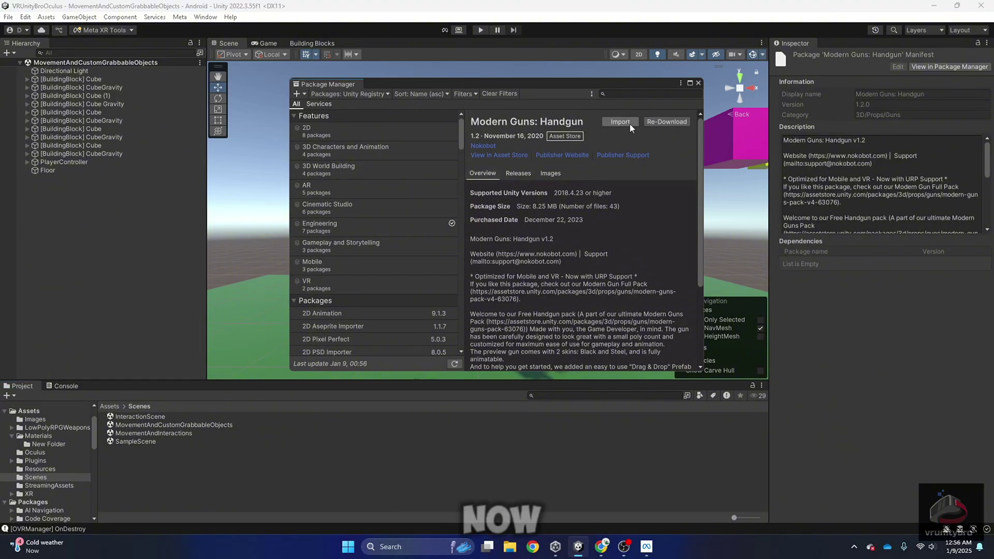
{"action": "left_click", "coordinate": [619, 122]}
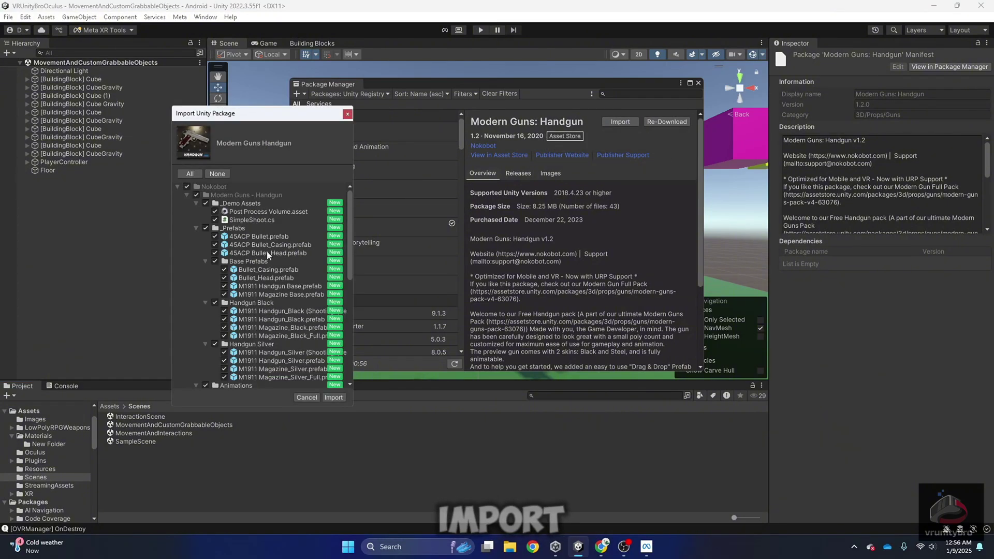
{"action": "left_click", "coordinate": [334, 398]}
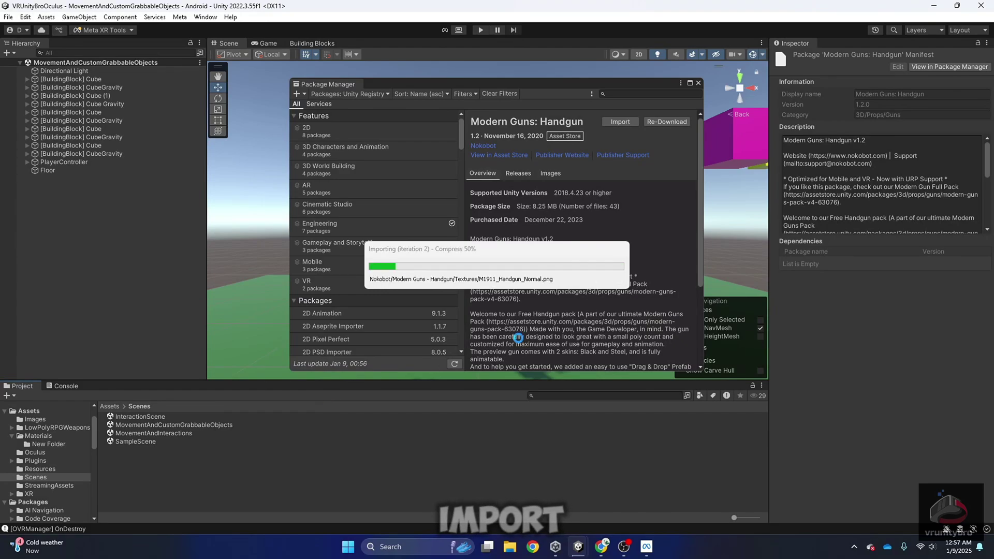
{"action": "left_click", "coordinate": [698, 83]}
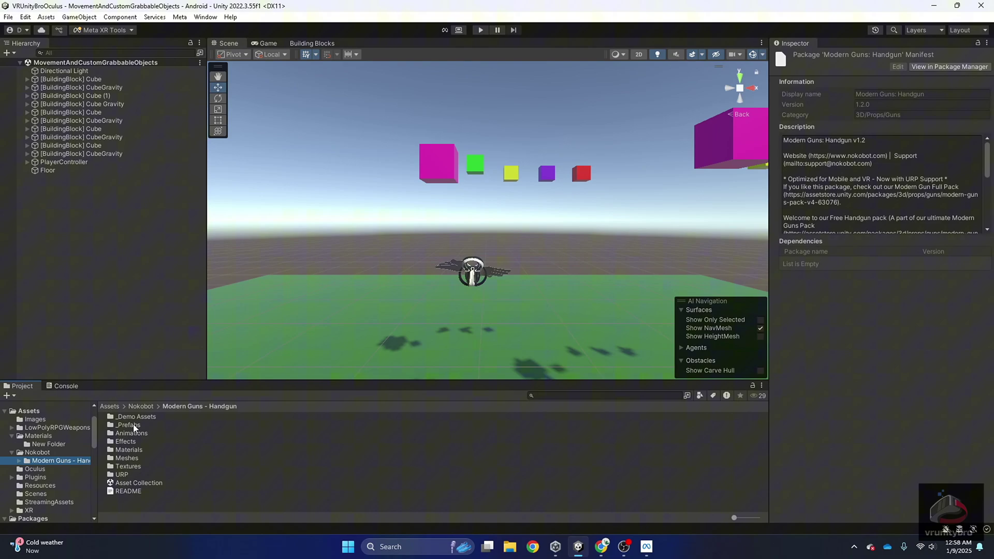
Drag the M1911 Handgun_Silver prefab from Nokobot/Modern Guns - Handgun/_Prefabs into the Hierarchy
{"action": "left_click", "coordinate": [12, 444]}
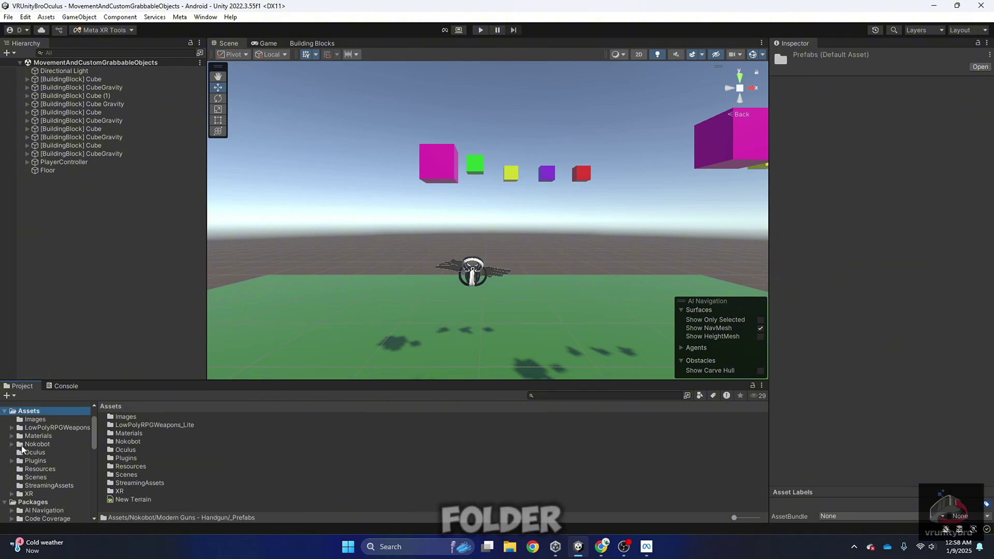
{"action": "left_click", "coordinate": [12, 444]}
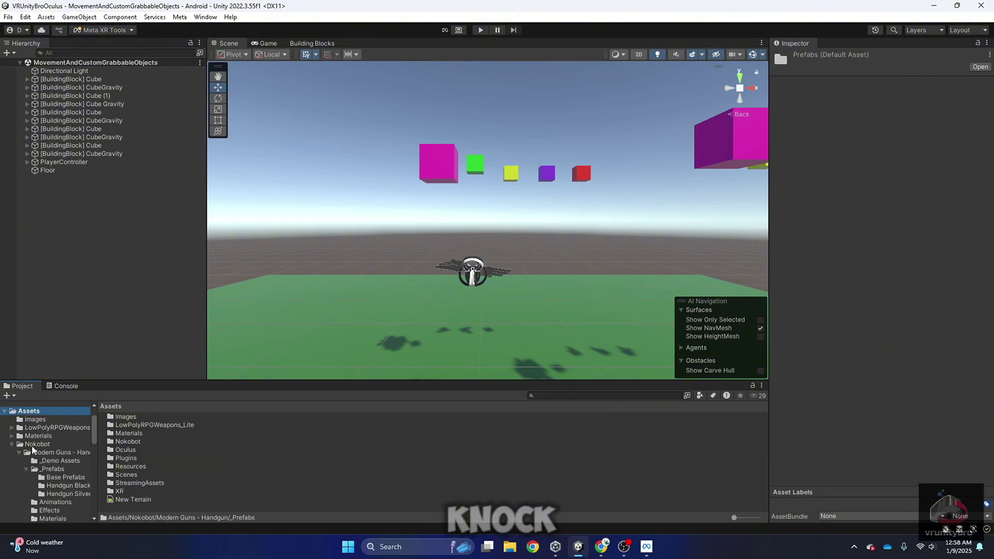
{"action": "left_click", "coordinate": [44, 453]}
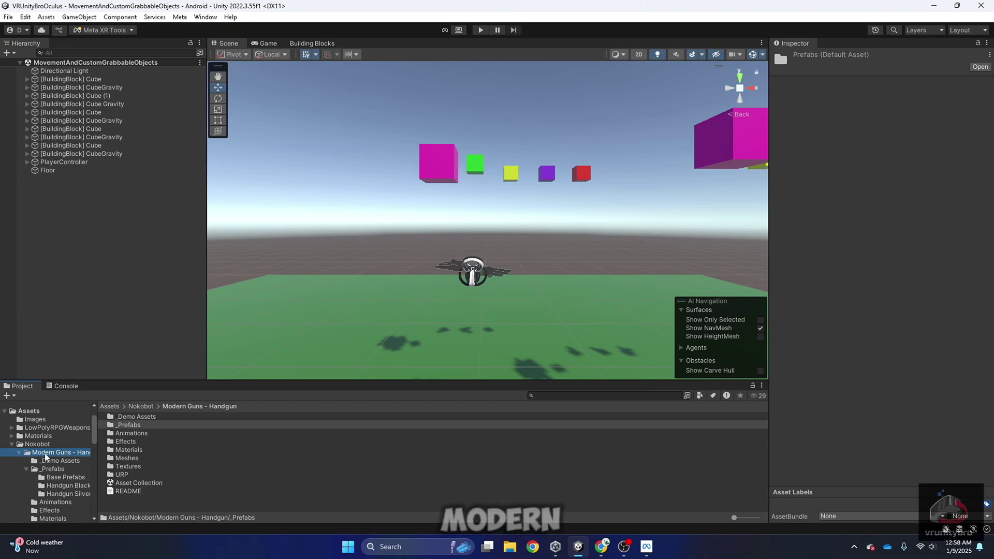
{"action": "double_click", "coordinate": [128, 425]}
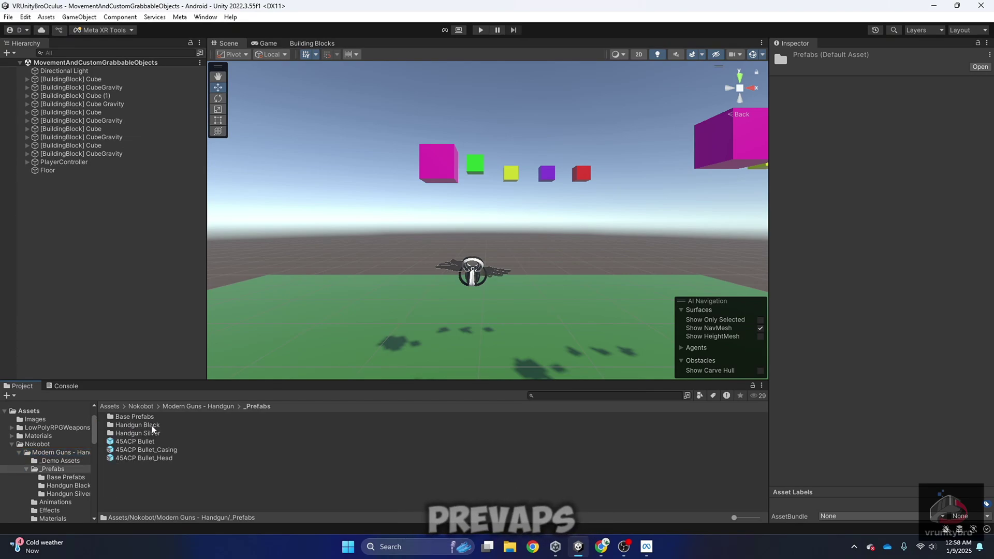
{"action": "double_click", "coordinate": [152, 433]}
{"action": "left_click", "coordinate": [151, 417]}
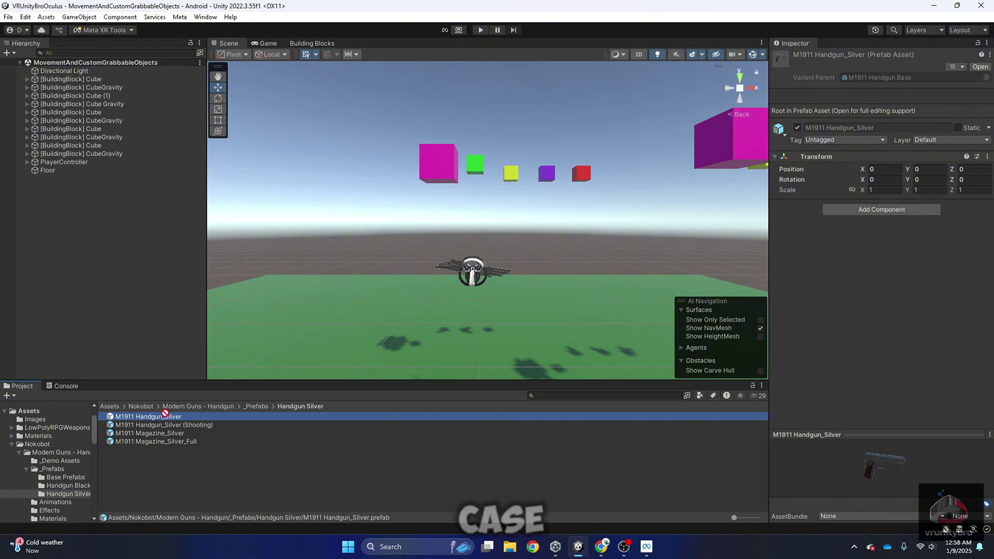
{"action": "left_click_drag", "start_coordinate": [165, 413], "coordinate": [143, 290]}
{"action": "left_click_drag", "start_coordinate": [80, 228], "coordinate": [79, 226]}
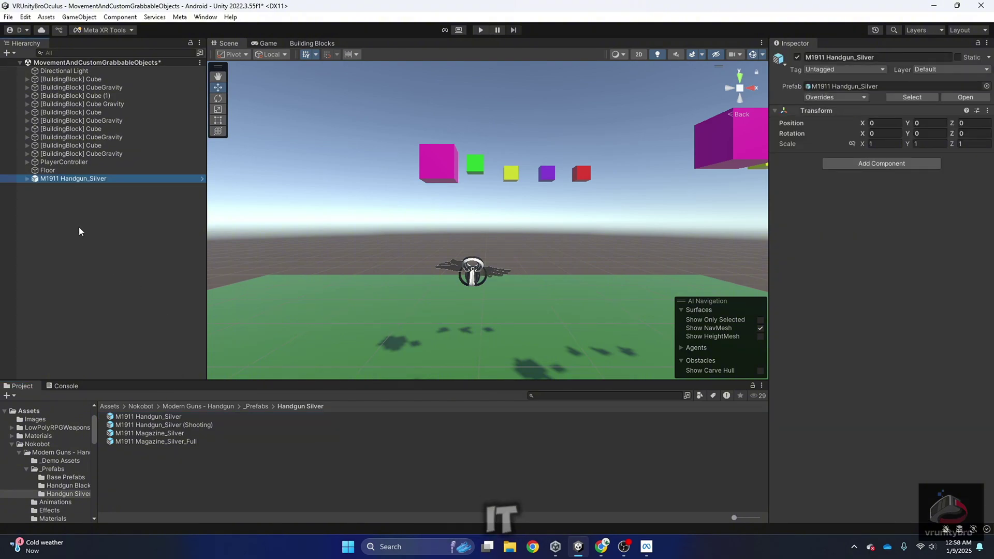
Frame the handgun, raise it slightly, and view it from the side axis
{"action": "double_click", "coordinate": [77, 179]}
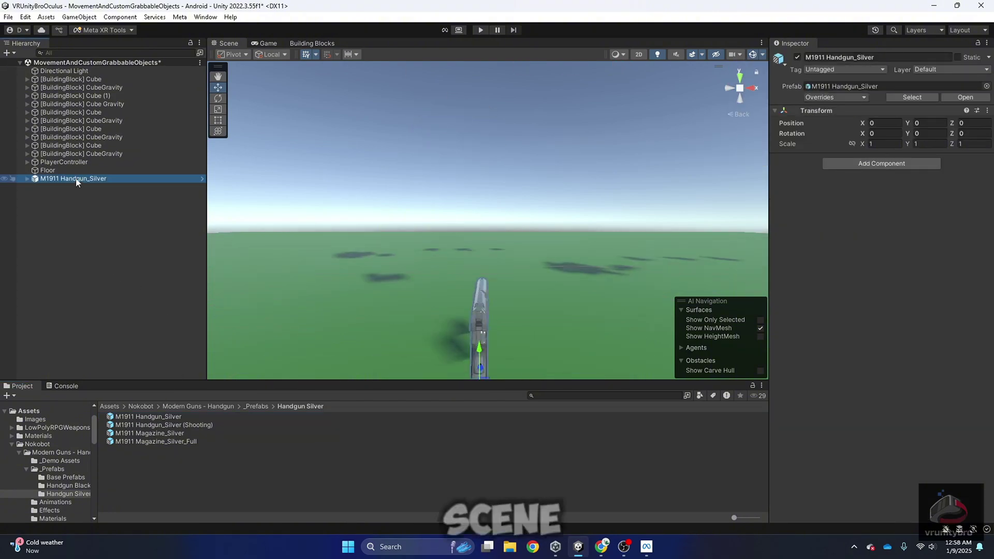
{"action": "left_click", "coordinate": [728, 88]}
{"action": "left_click_drag", "start_coordinate": [419, 186], "coordinate": [418, 184]}
{"action": "left_click", "coordinate": [755, 89]}
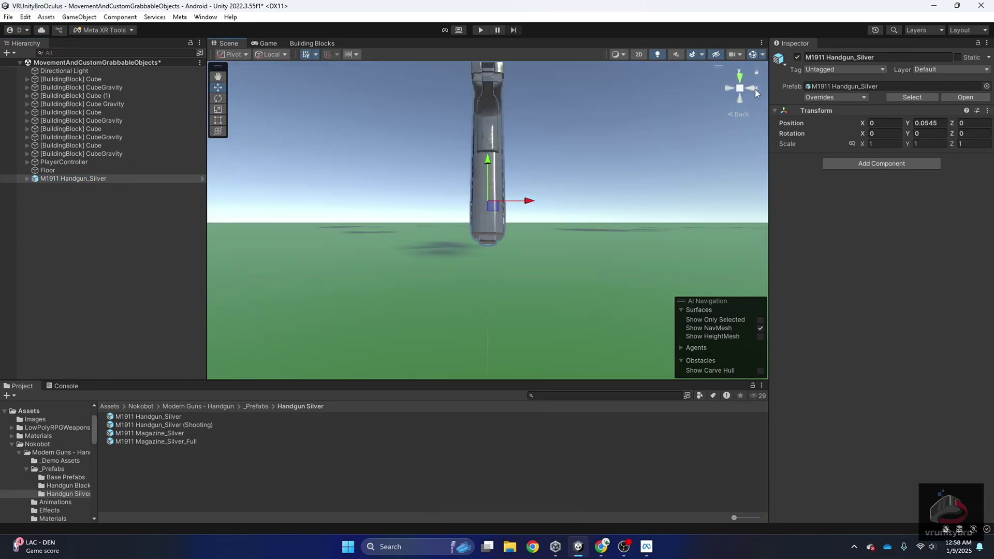
{"action": "left_click", "coordinate": [730, 89]}
{"action": "left_click", "coordinate": [91, 225]}
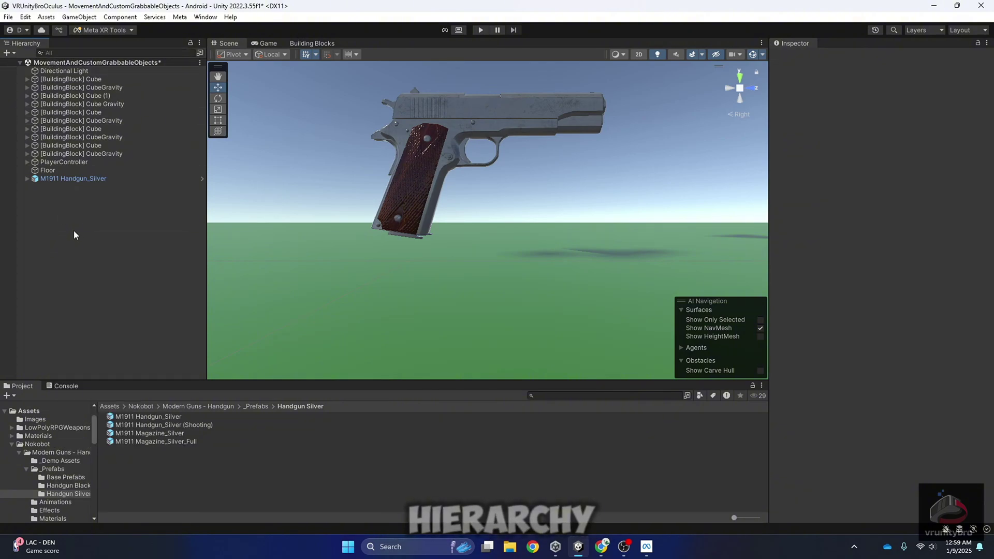
Create an empty GameObject named RootGrabGun and reset its Transform to position 0,0,0
{"action": "right_click", "coordinate": [60, 224]}
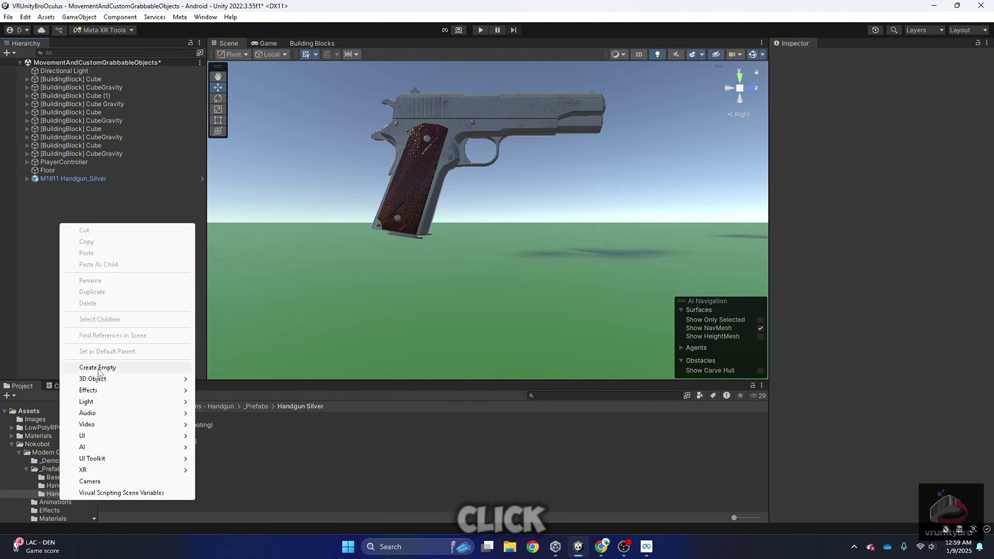
{"action": "left_click", "coordinate": [98, 368]}
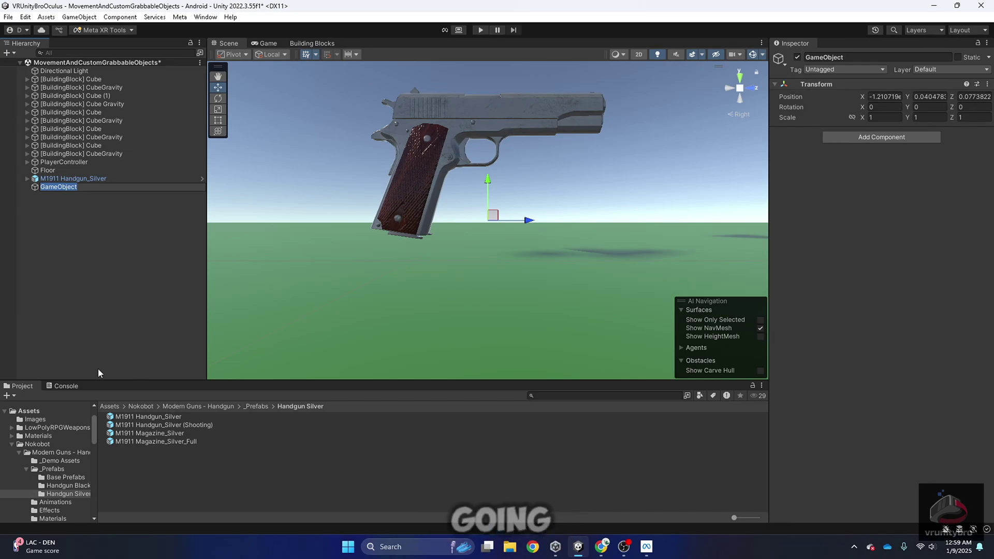
{"action": "type", "text": "Roo"}
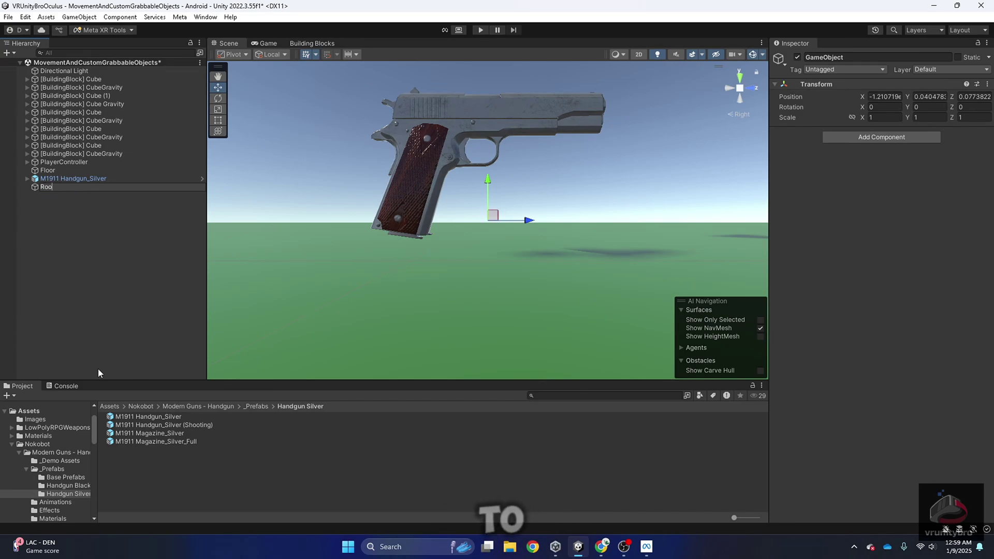
{"action": "type", "text": "tGrabGun"}
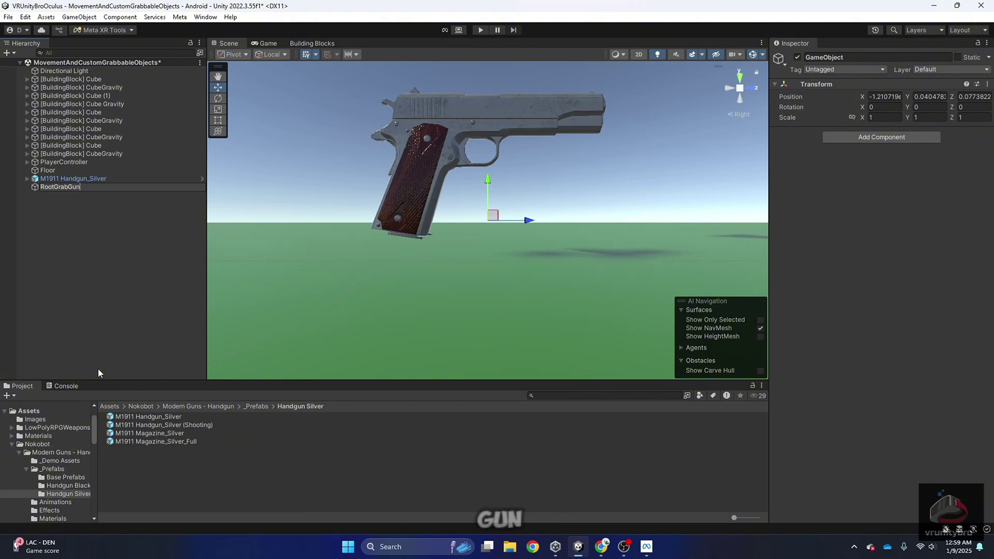
{"action": "key", "text": "Return"}
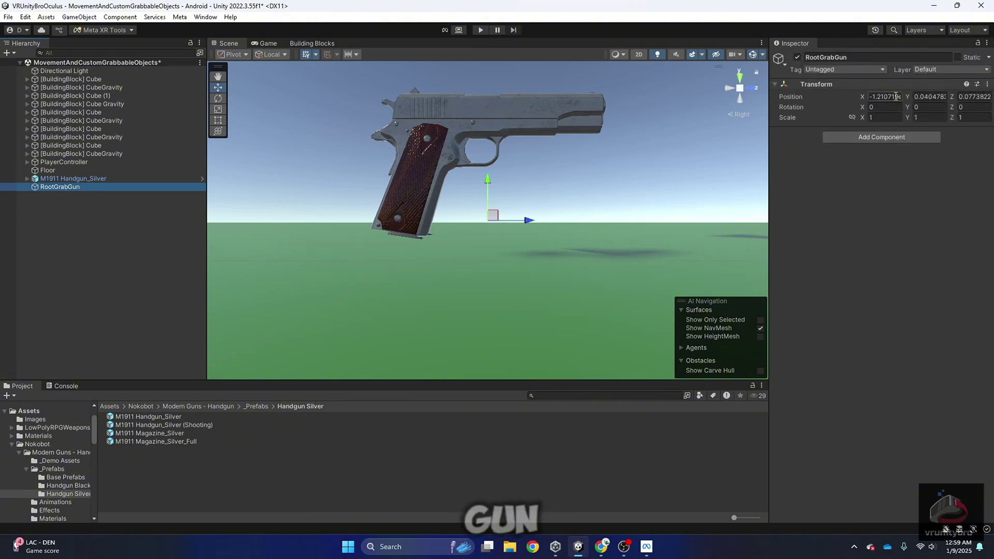
{"action": "left_click", "coordinate": [991, 87]}
{"action": "left_click", "coordinate": [991, 88]}
{"action": "left_click", "coordinate": [987, 87]}
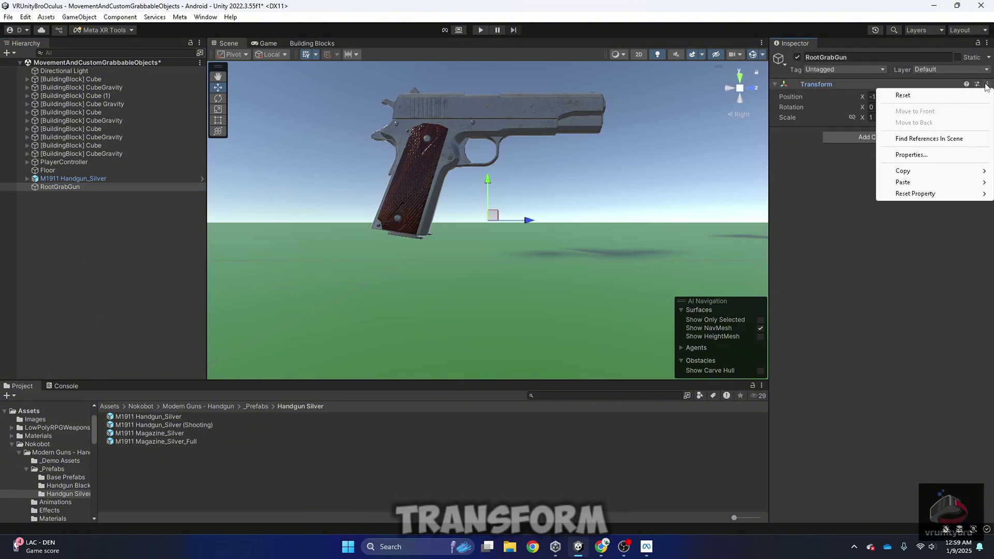
{"action": "left_click", "coordinate": [905, 96]}
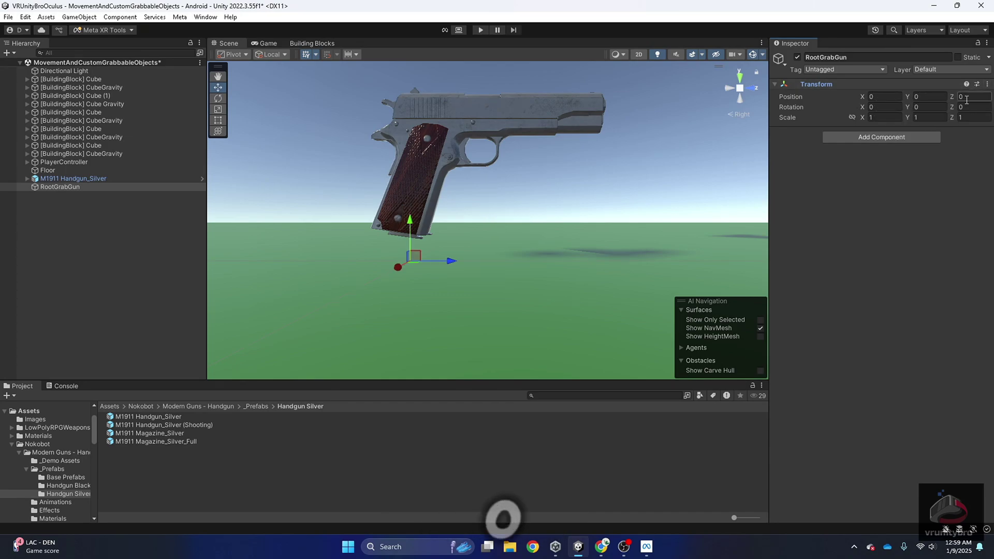
{"action": "left_click", "coordinate": [114, 226]}
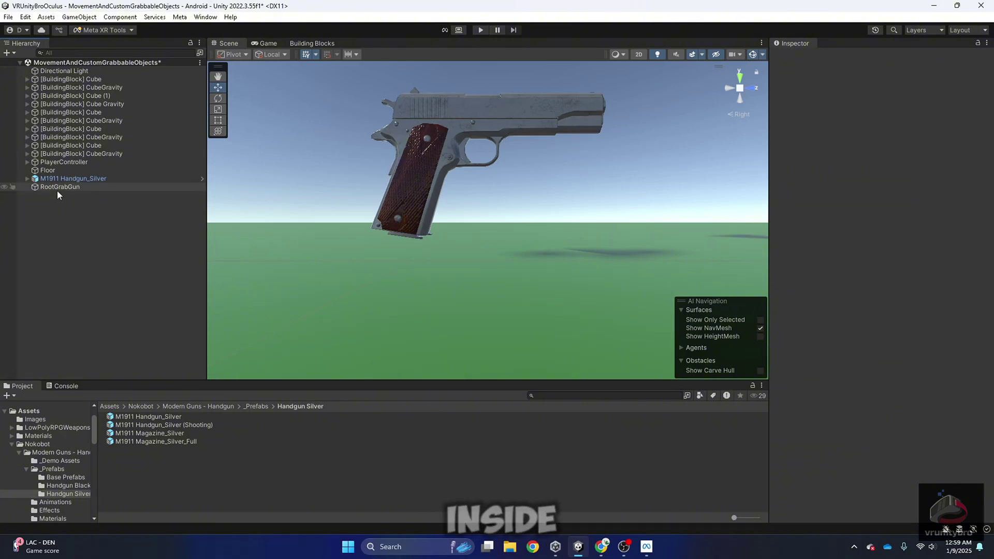
Create an empty child named Visuals under RootGrabGun
{"action": "right_click", "coordinate": [54, 189]}
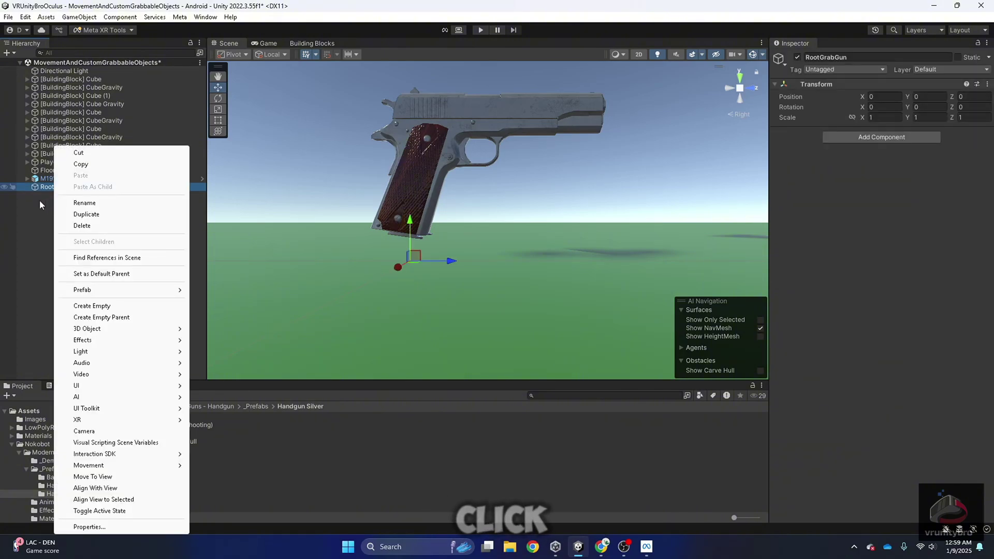
{"action": "left_click", "coordinate": [40, 200]}
{"action": "right_click", "coordinate": [63, 188]}
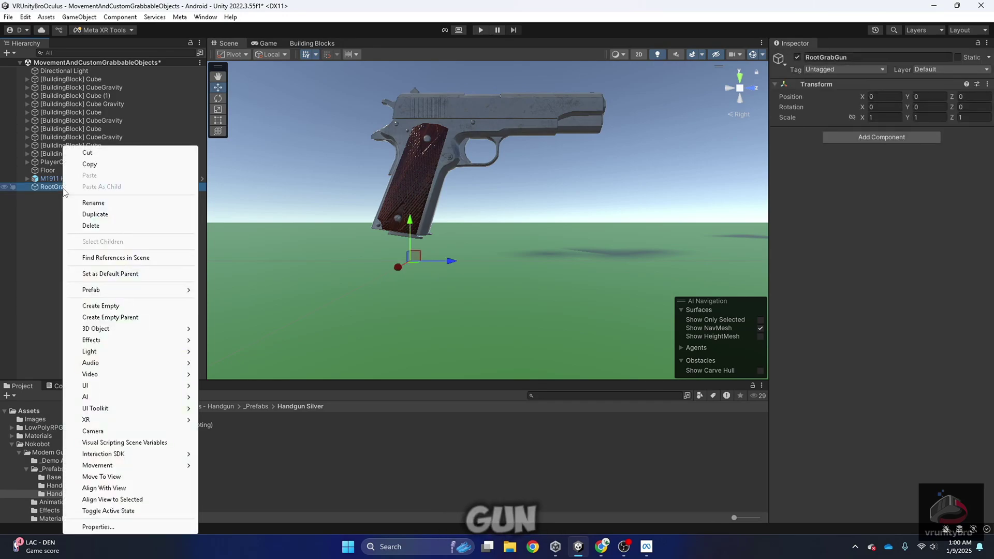
{"action": "left_click", "coordinate": [106, 307]}
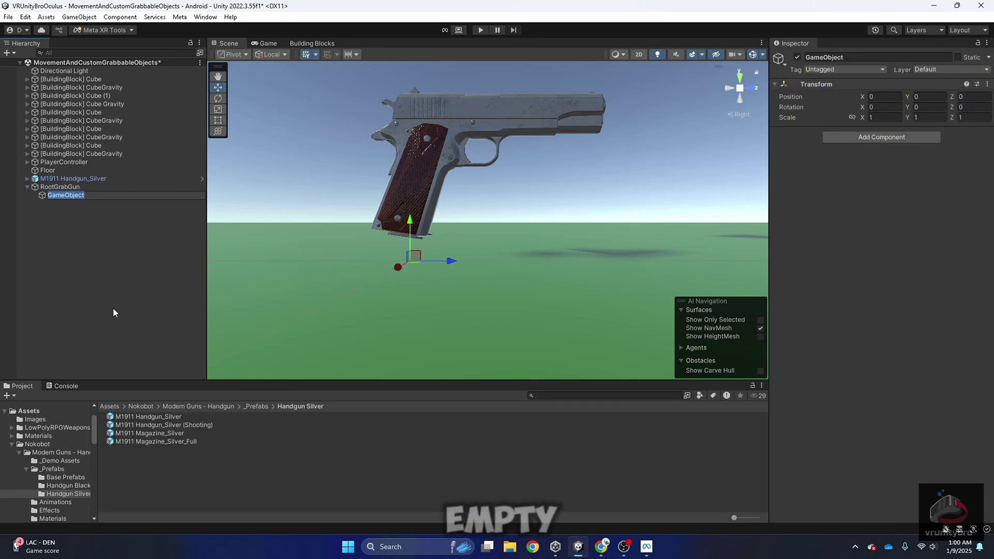
{"action": "type", "text": "Visu"}
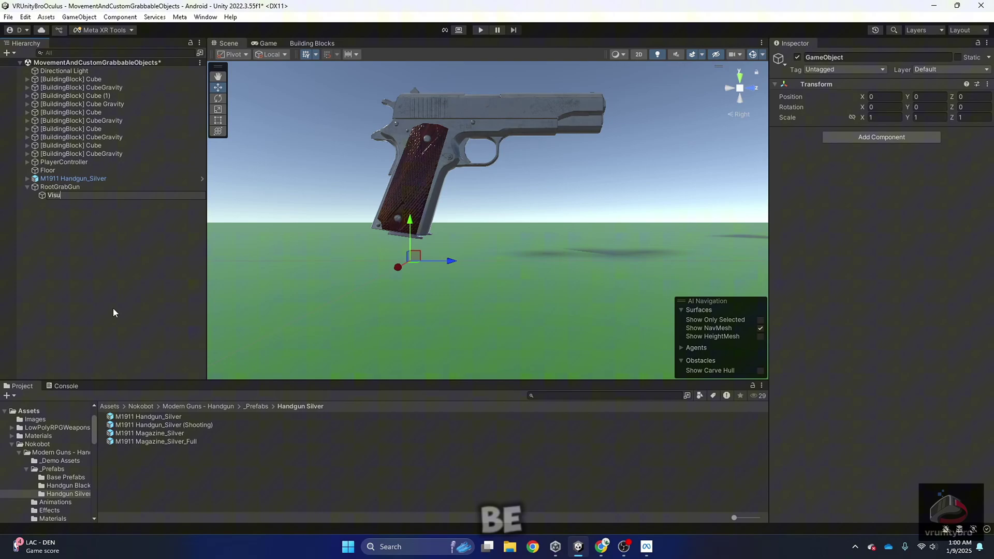
{"action": "type", "text": "als"}
Set the handgun's Position Y to 0 and nest it under Visuals
{"action": "left_click", "coordinate": [73, 178]}
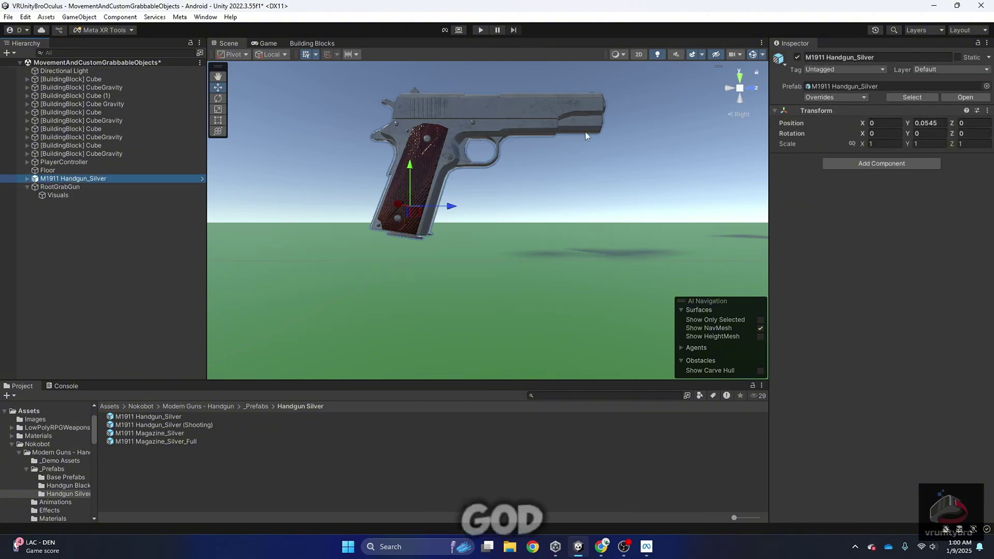
{"action": "left_click", "coordinate": [939, 122]}
{"action": "type", "text": "0"}
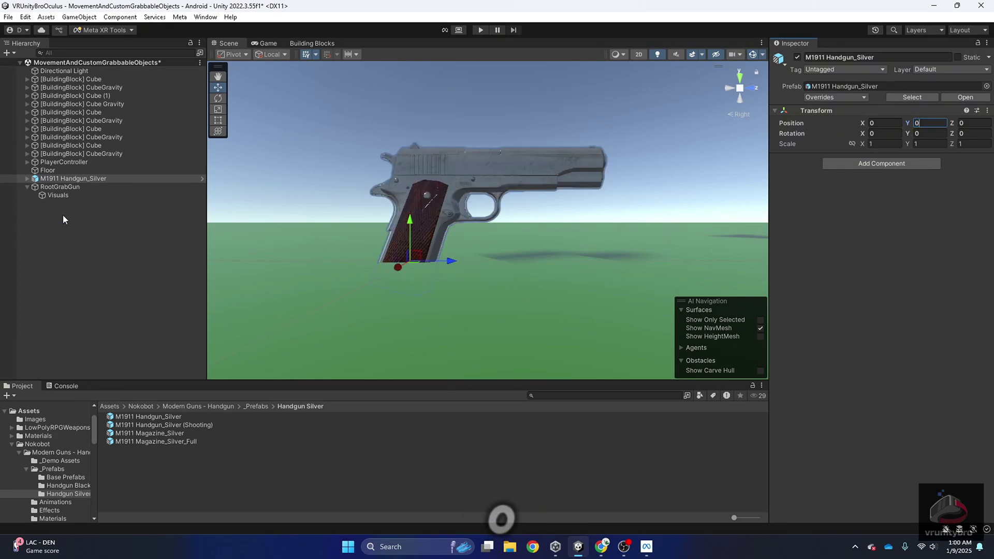
{"action": "left_click_drag", "start_coordinate": [86, 178], "coordinate": [61, 197]}
{"action": "left_click", "coordinate": [85, 247]}
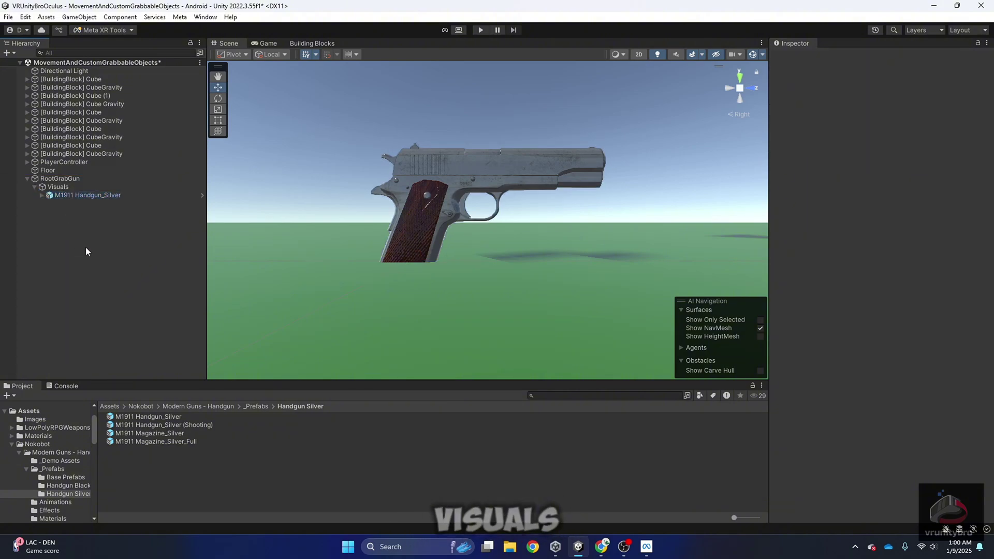
Create an empty child named Colliders under RootGrabGun
{"action": "left_click", "coordinate": [35, 187]}
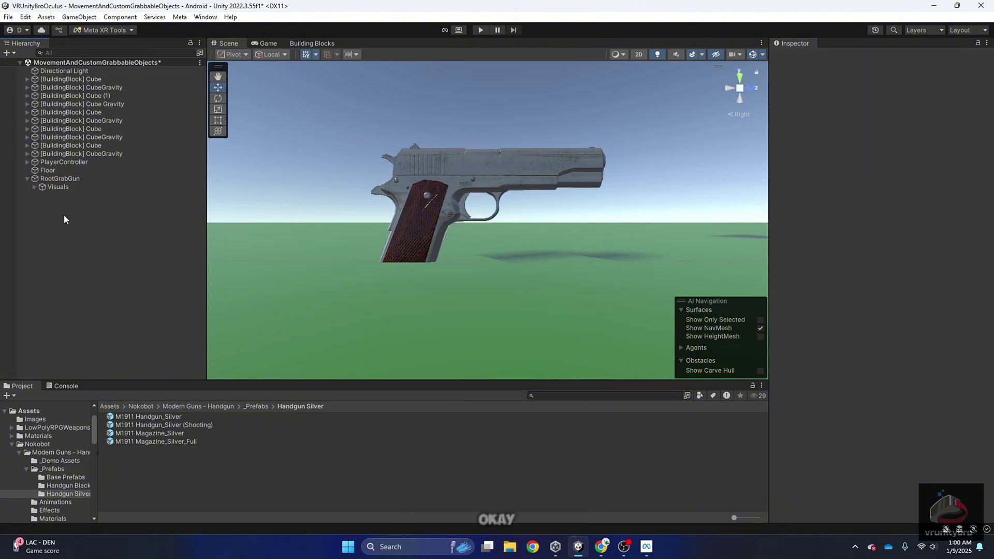
{"action": "left_click", "coordinate": [62, 182]}
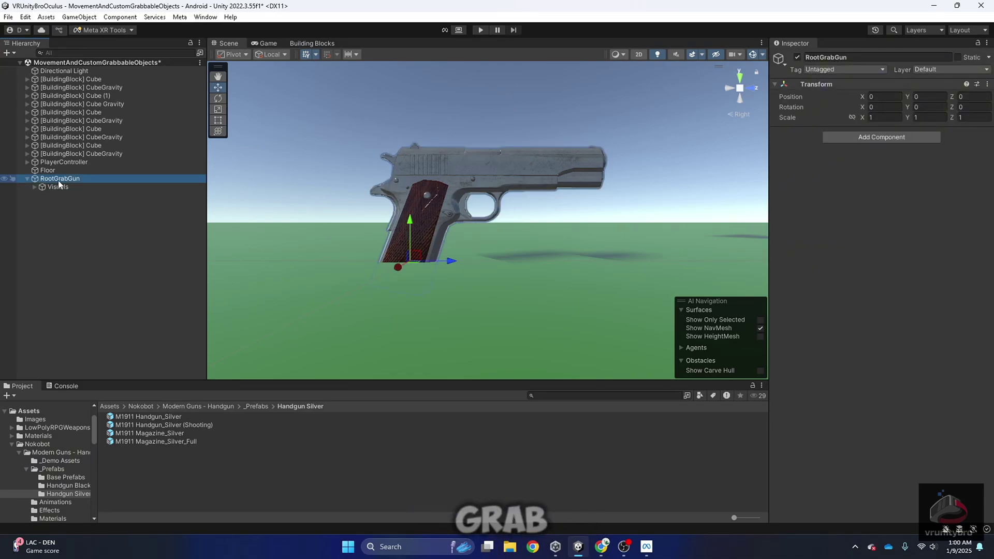
{"action": "right_click", "coordinate": [59, 181]}
{"action": "left_click", "coordinate": [122, 305]}
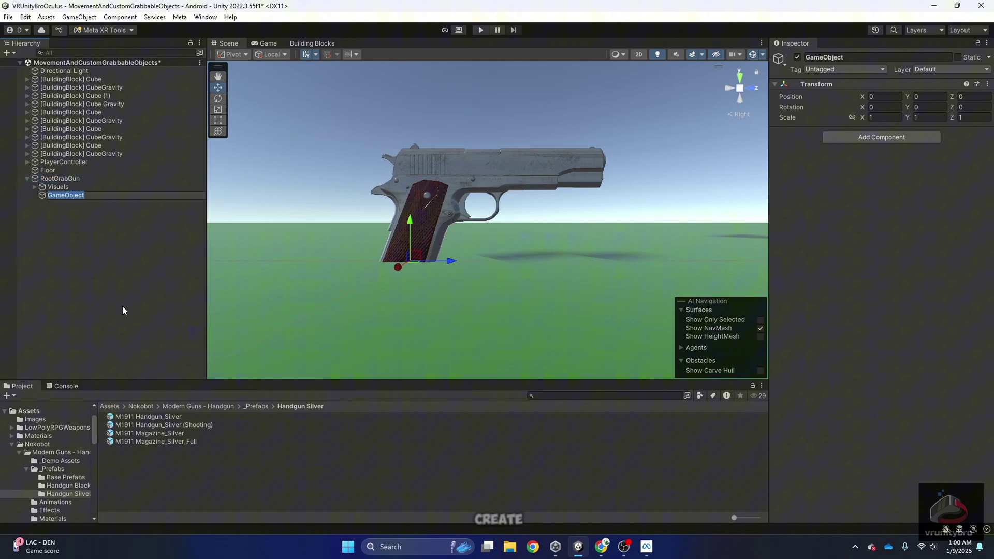
{"action": "type", "text": "Colliders"}
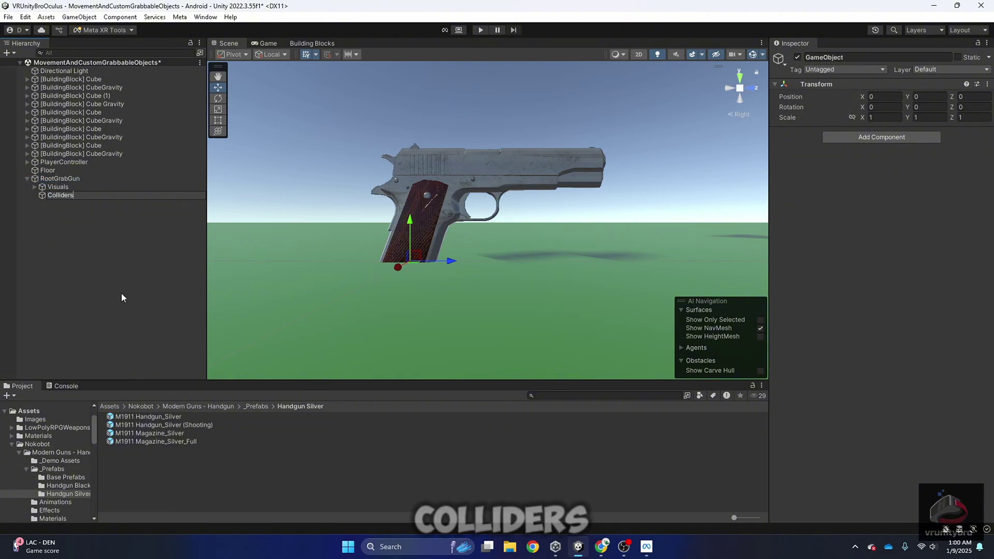
{"action": "key", "text": "Return"}
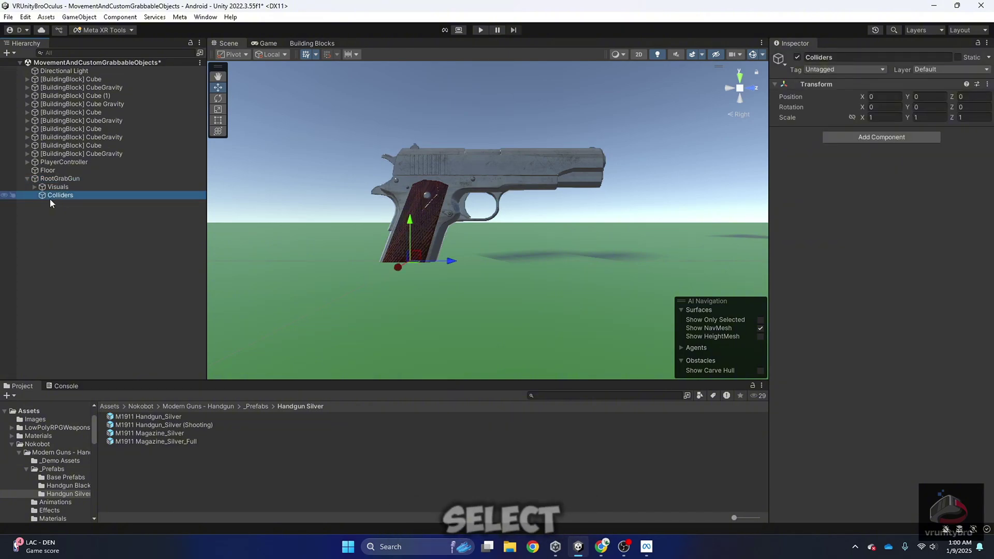
Duplicate Colliders into HandGrab, ControllerGrab, and SFX siblings
{"action": "key", "text": "ctrl+d"}
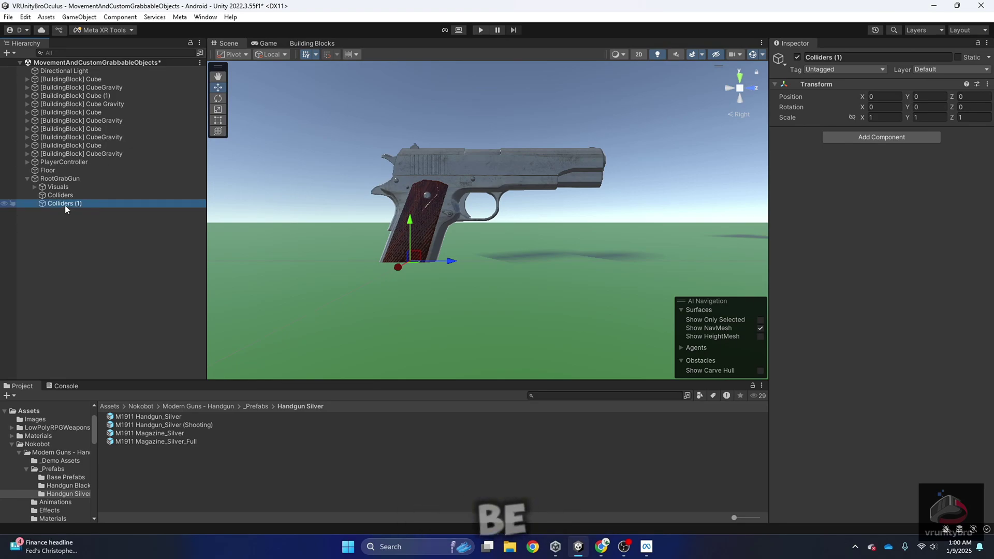
{"action": "left_click", "coordinate": [64, 204]}
{"action": "type", "text": "HandGrab"}
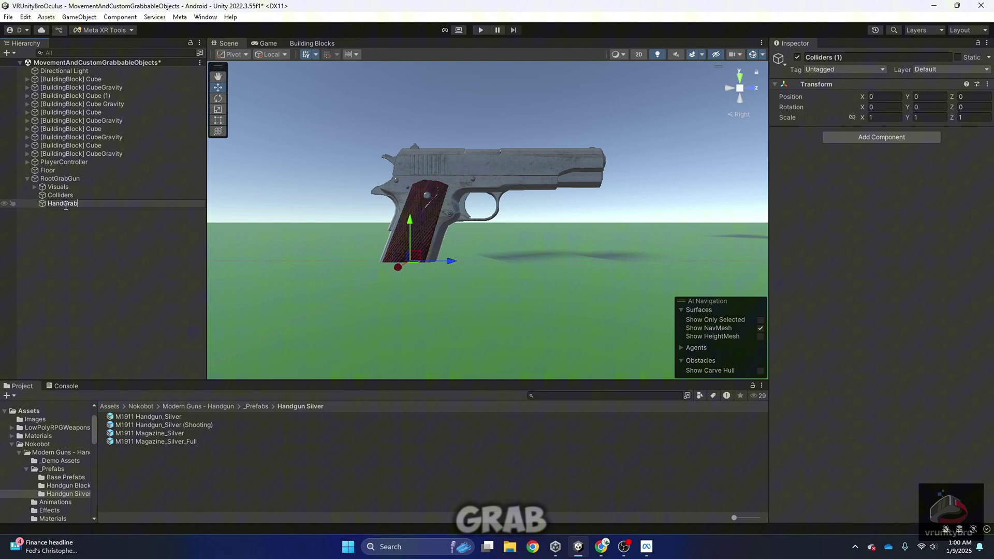
{"action": "key", "text": "Return"}
{"action": "key", "text": "ctrl+d"}
{"action": "left_click", "coordinate": [66, 212]}
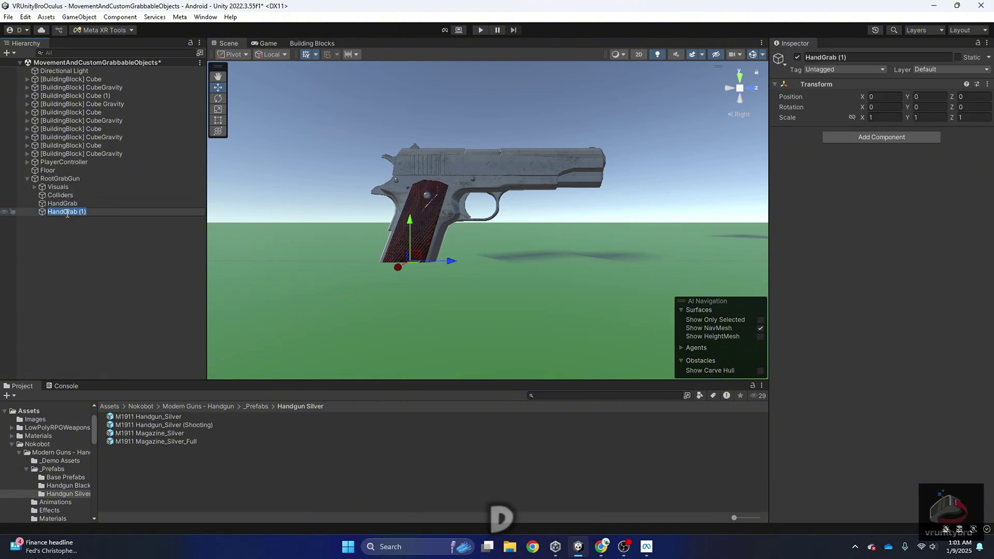
{"action": "type", "text": "ControllerGr"}
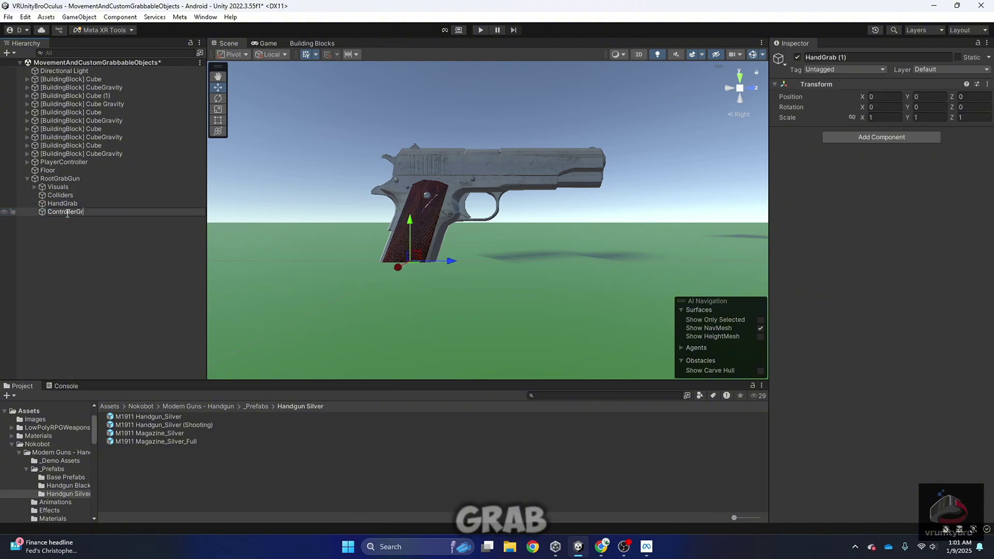
{"action": "type", "text": "ab"}
{"action": "key", "text": "Return"}
{"action": "key", "text": "ctrl+d"}
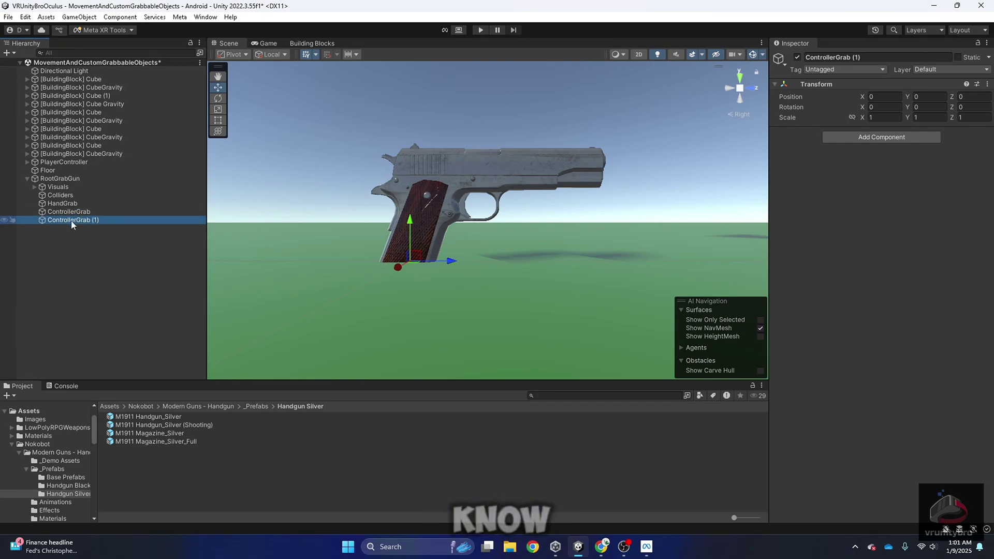
{"action": "left_click", "coordinate": [72, 220]}
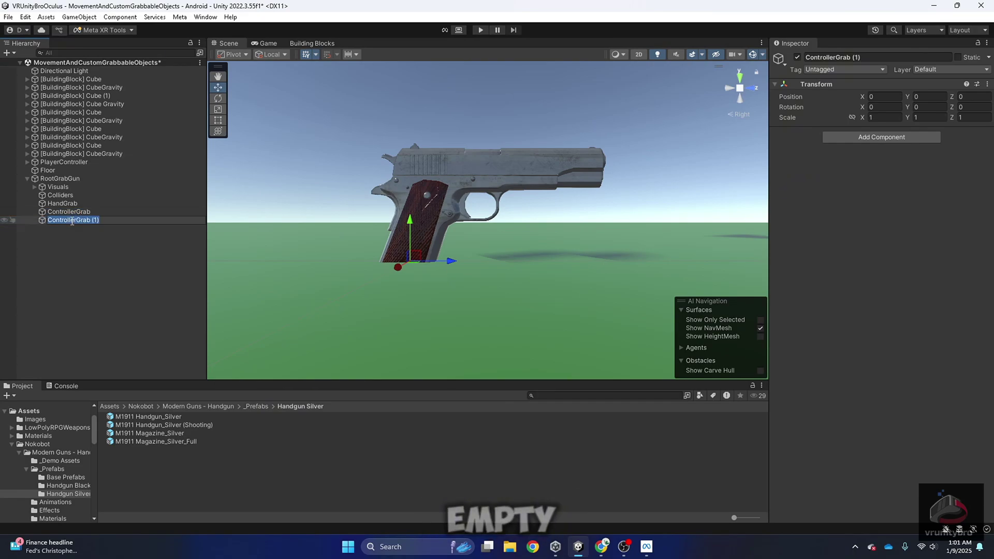
{"action": "type", "text": "SF"}
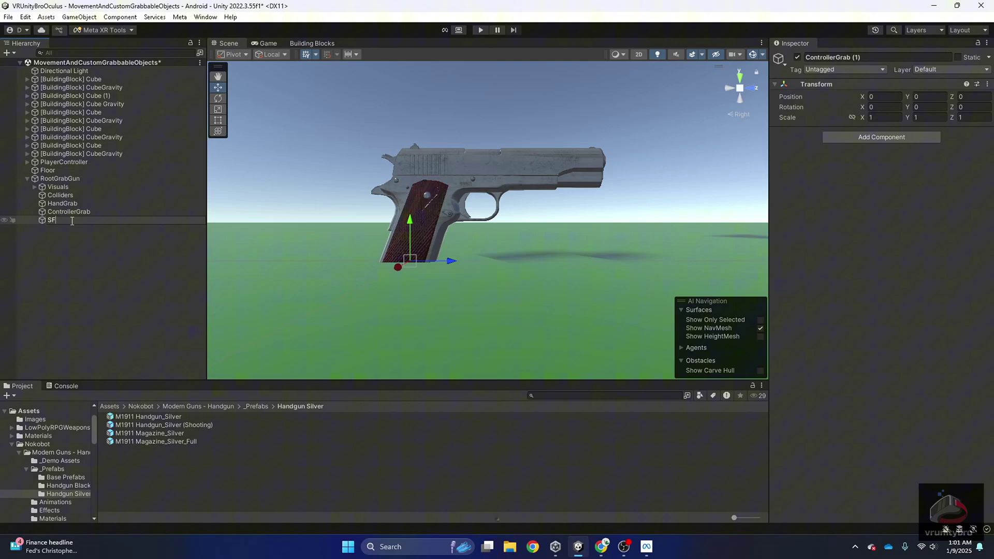
{"action": "type", "text": "X"}
{"action": "left_click", "coordinate": [70, 244]}
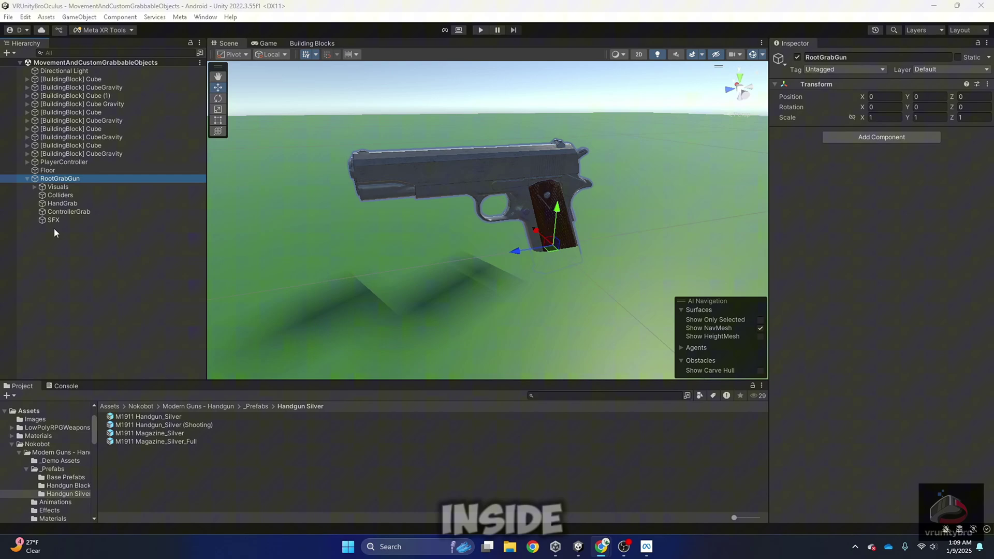
Add a Rigidbody component to RootGrabGun
{"action": "left_click", "coordinate": [59, 186]}
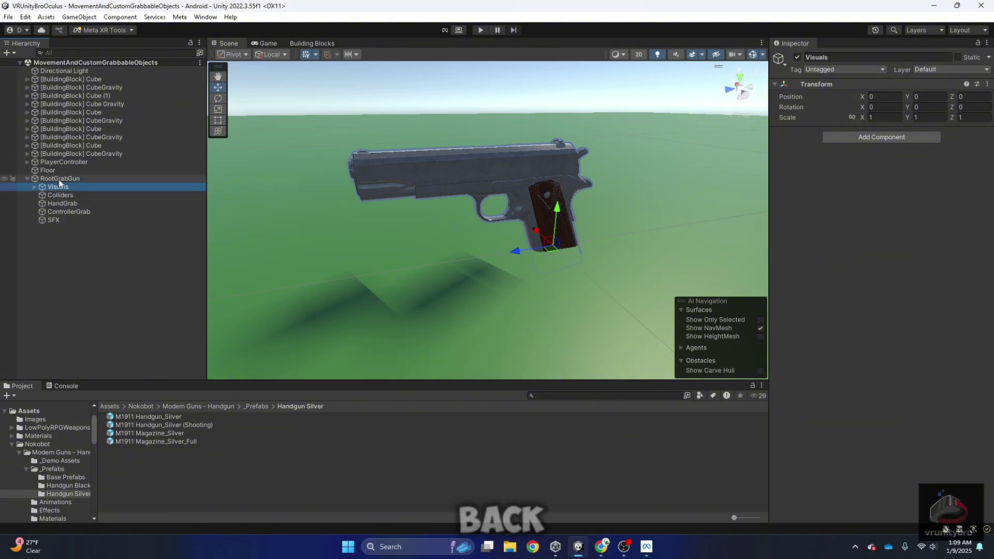
{"action": "left_click", "coordinate": [58, 179]}
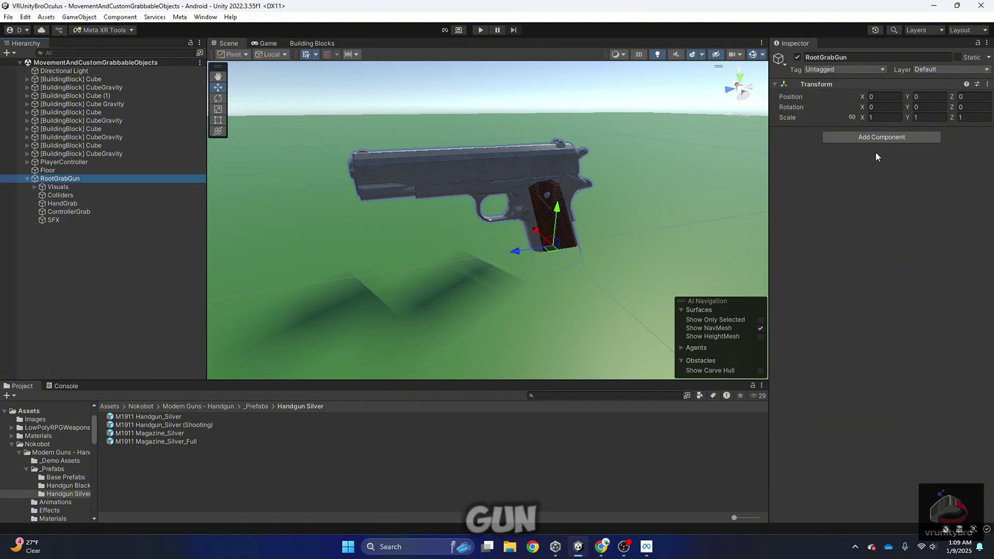
{"action": "left_click", "coordinate": [877, 139]}
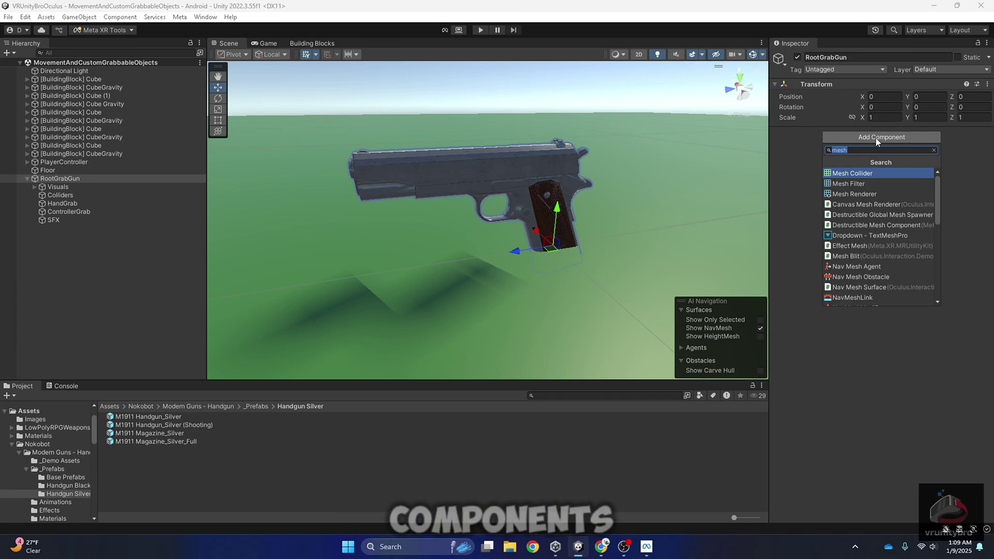
{"action": "key", "text": "BackSpace"}
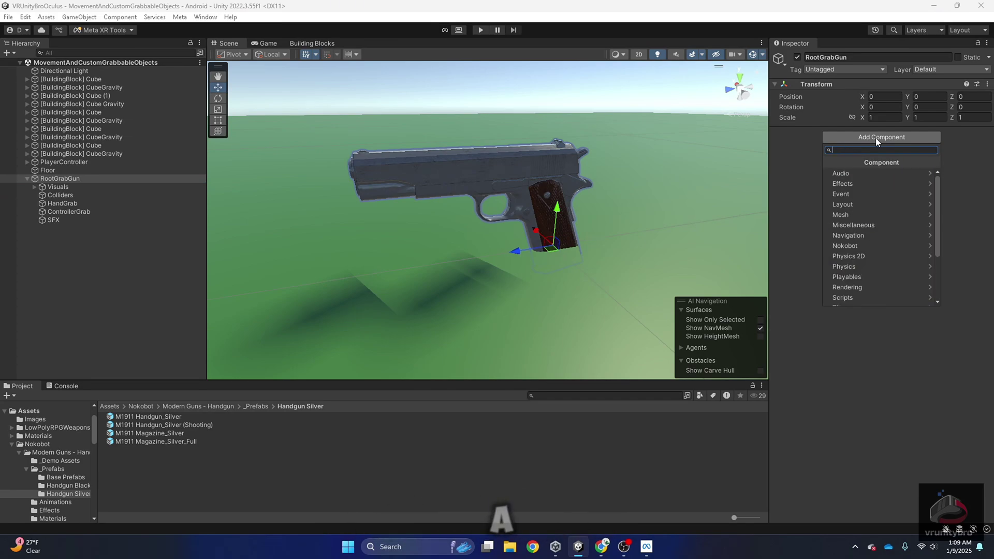
{"action": "type", "text": "rigi"}
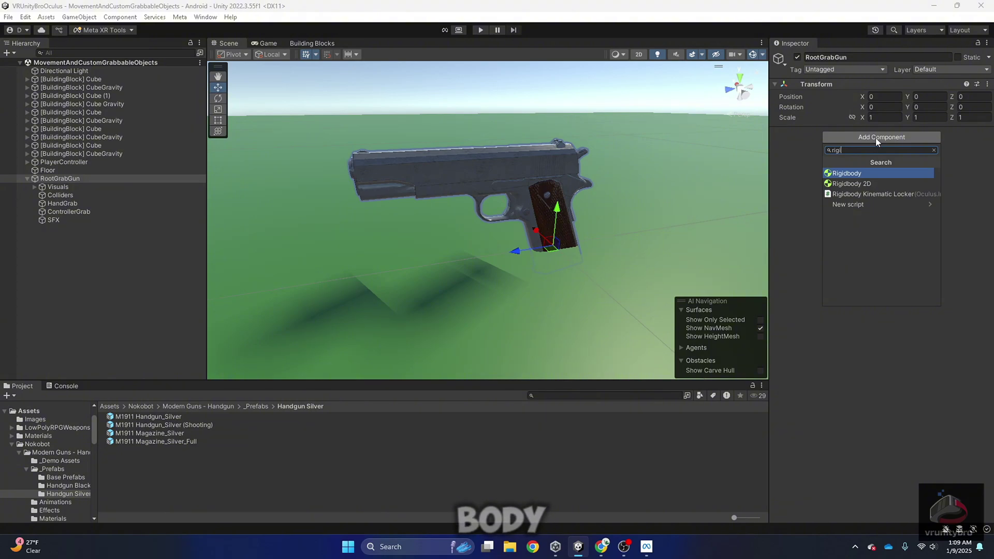
{"action": "key", "text": "Return"}
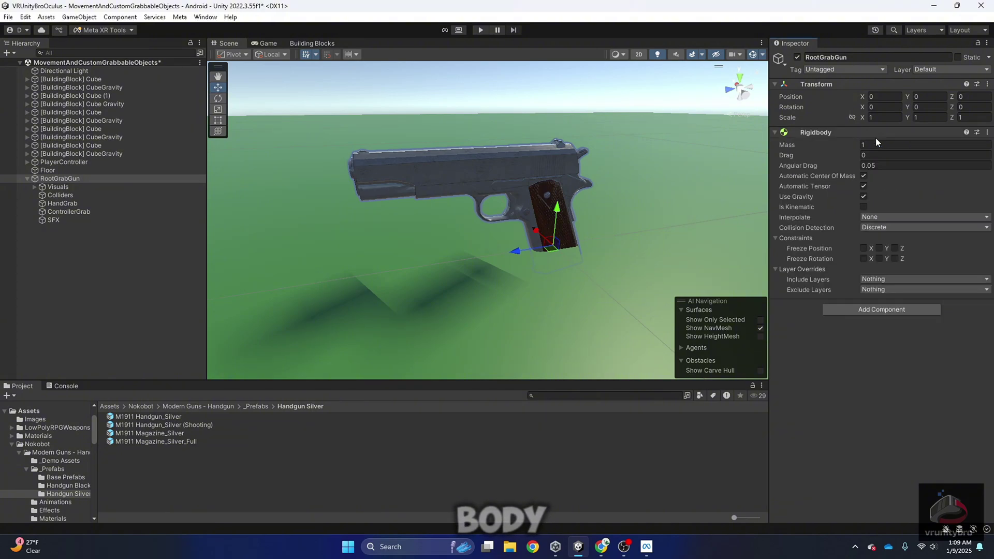
Add a Grabbable component to RootGrabGun
{"action": "left_click", "coordinate": [860, 309]}
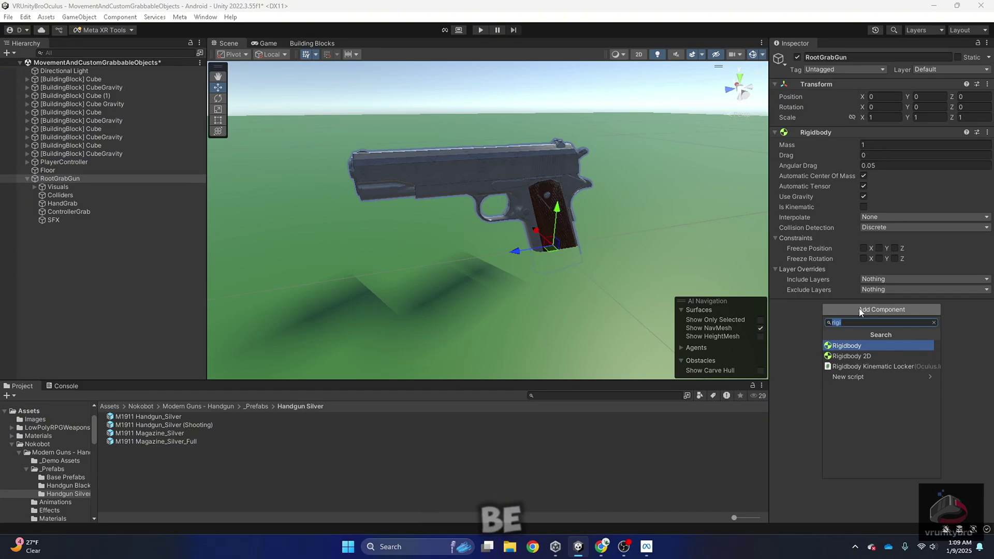
{"action": "key", "text": "BackSpace"}
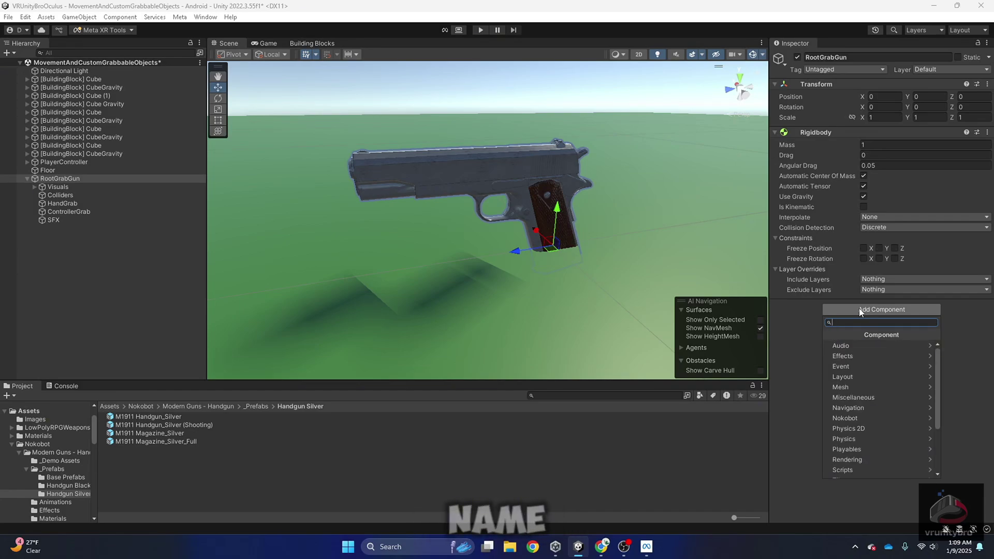
{"action": "type", "text": "grab"}
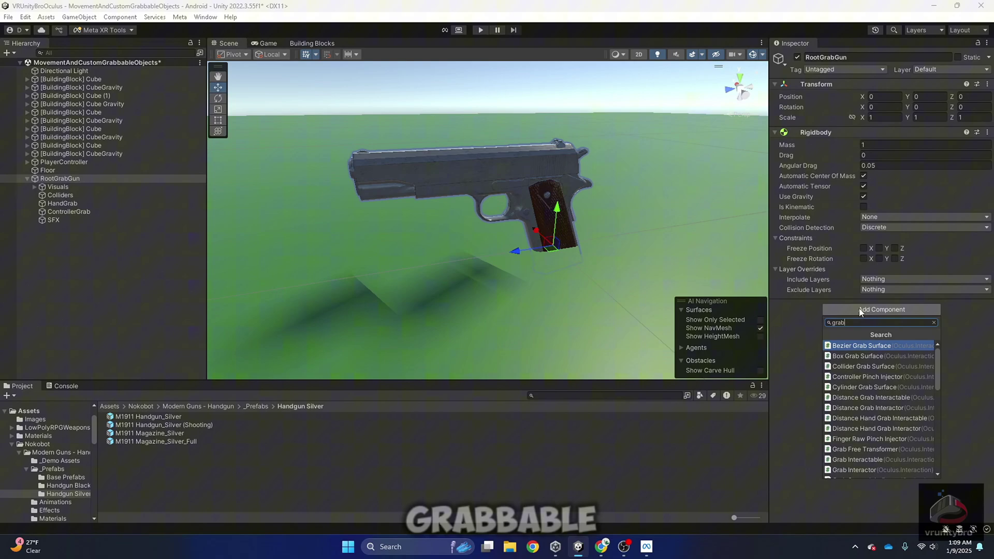
{"action": "type", "text": "bable"}
{"action": "key", "text": "Return"}
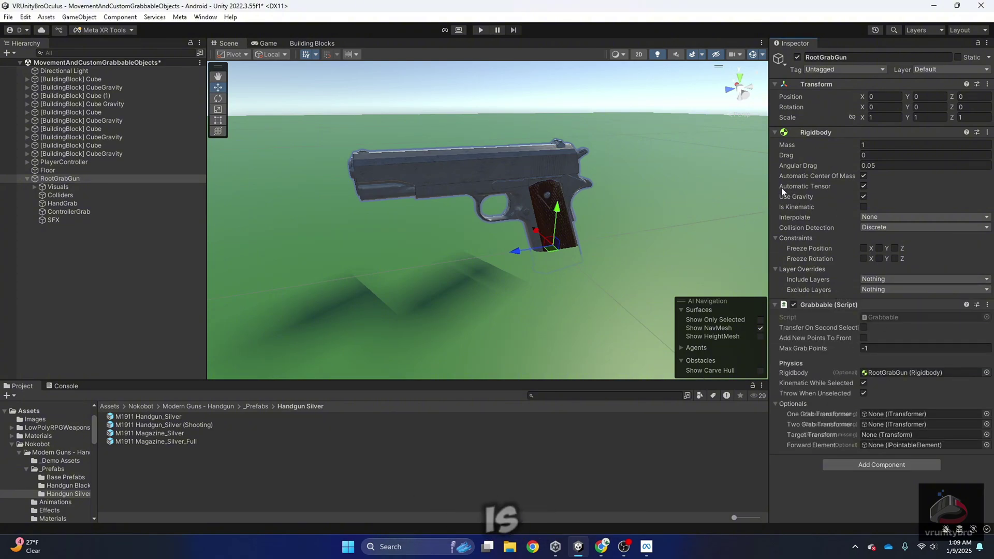
Toggle Is Kinematic, set Collision Detection to Continuous, and enable Transfer On Second Selection
{"action": "left_click", "coordinate": [864, 207]}
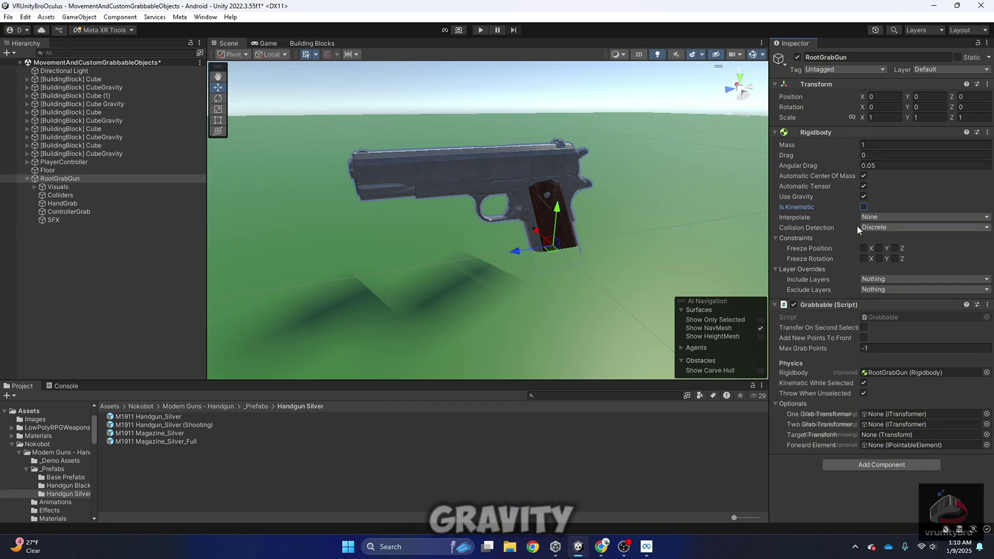
{"action": "left_click", "coordinate": [880, 227]}
{"action": "left_click", "coordinate": [888, 250]}
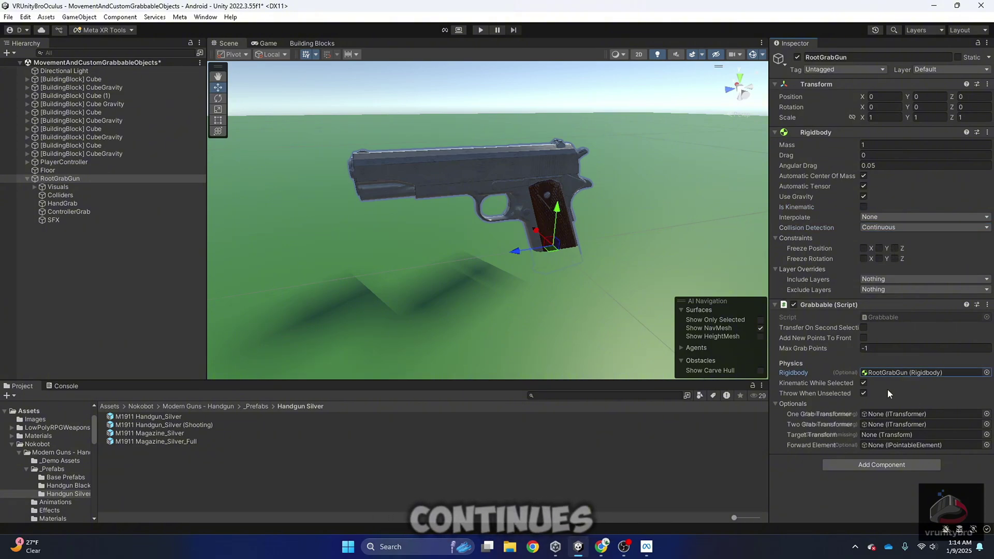
{"action": "left_click", "coordinate": [864, 328]}
{"action": "left_click_drag", "start_coordinate": [769, 334], "coordinate": [738, 333]}
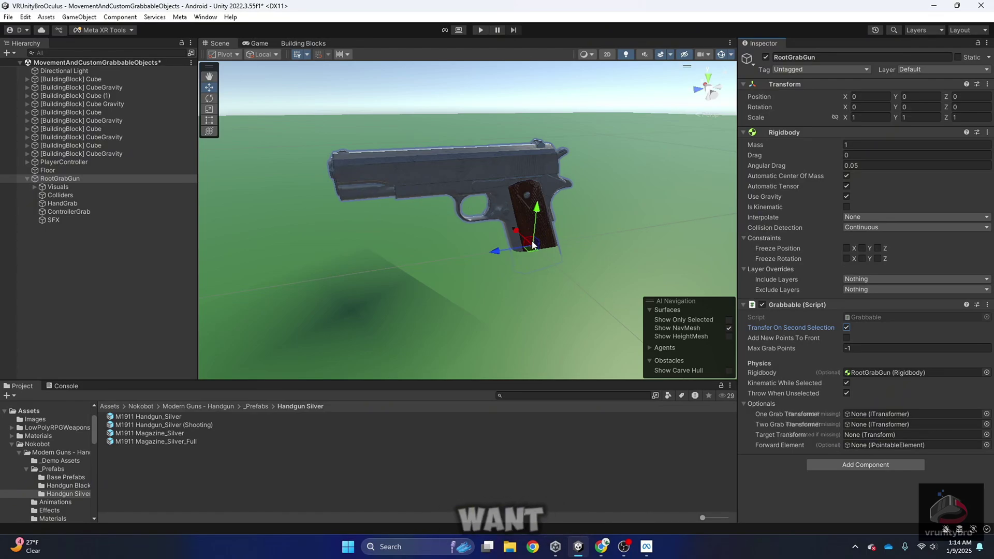
Expand Visuals and M1911 Handgun_Silver in the Hierarchy and select M1911 Handgun_Model
{"action": "left_click", "coordinate": [58, 187]}
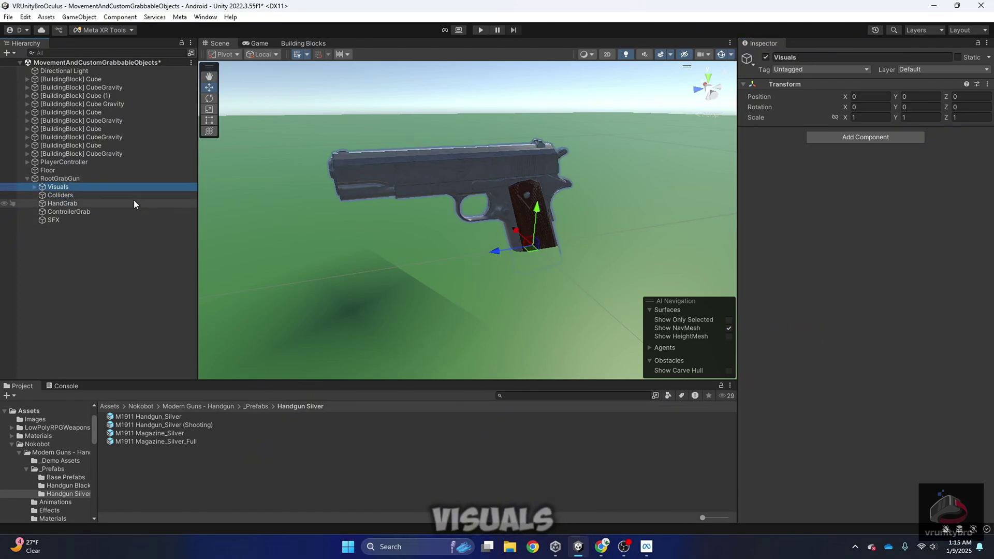
{"action": "left_click", "coordinate": [34, 187]}
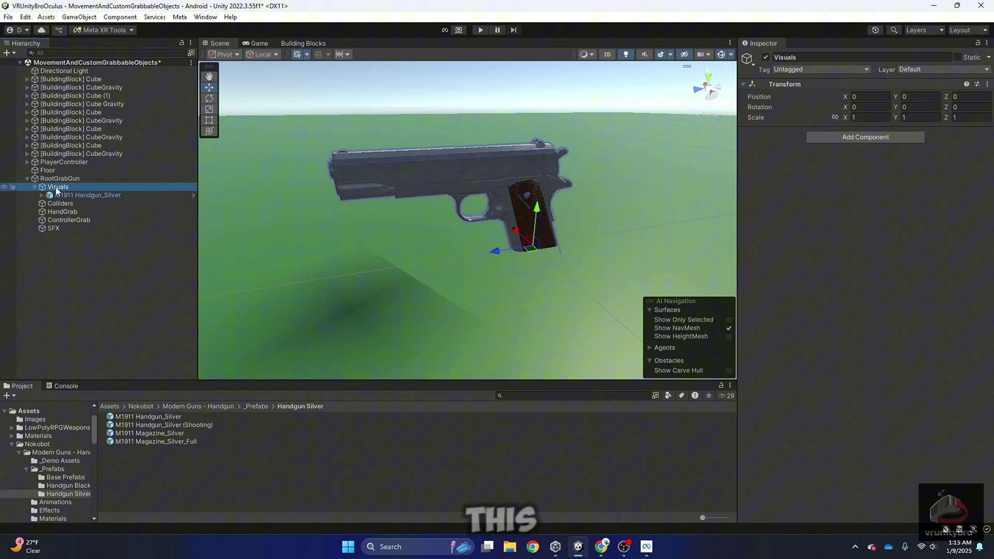
{"action": "left_click", "coordinate": [67, 196]}
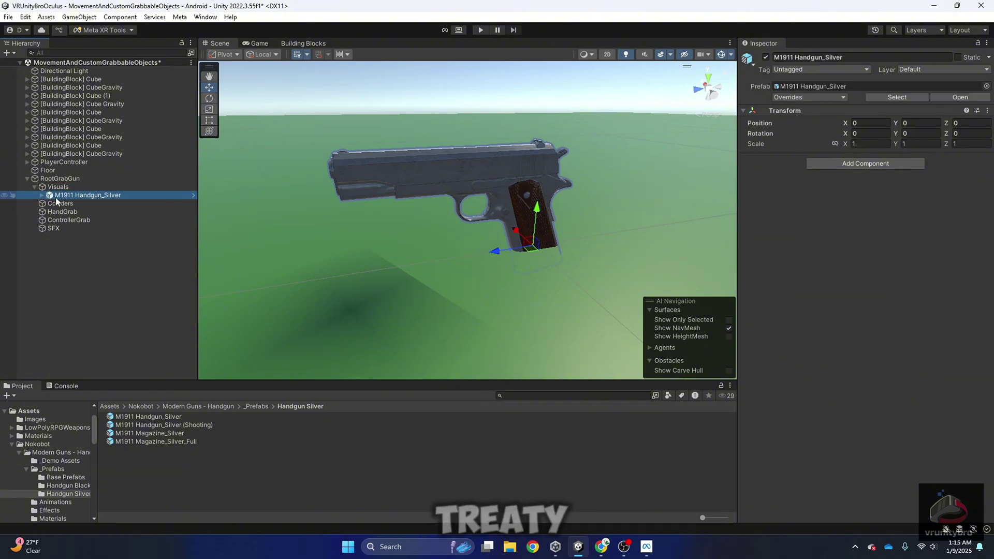
{"action": "left_click", "coordinate": [42, 195]}
{"action": "left_click", "coordinate": [81, 205]}
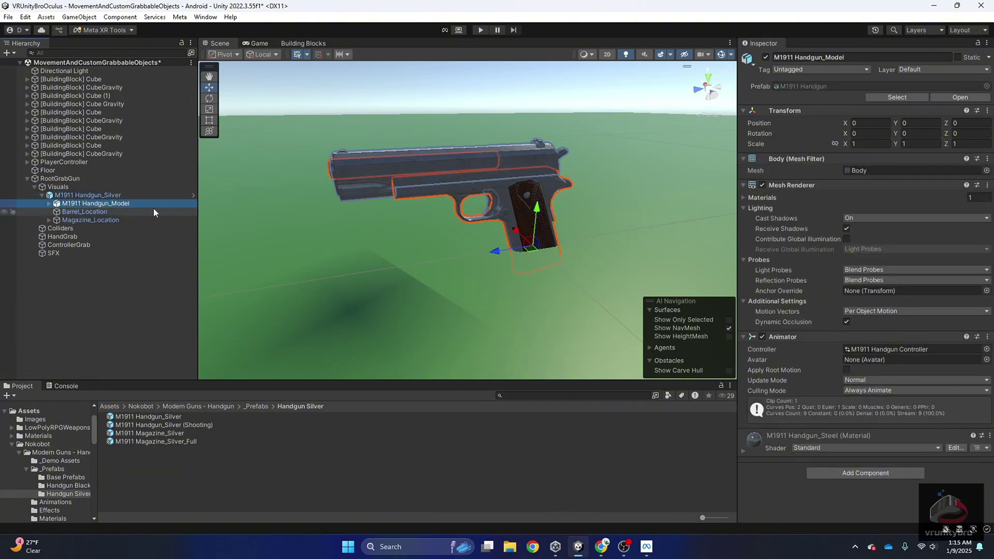
{"action": "left_click", "coordinate": [73, 196]}
{"action": "left_click", "coordinate": [88, 204]}
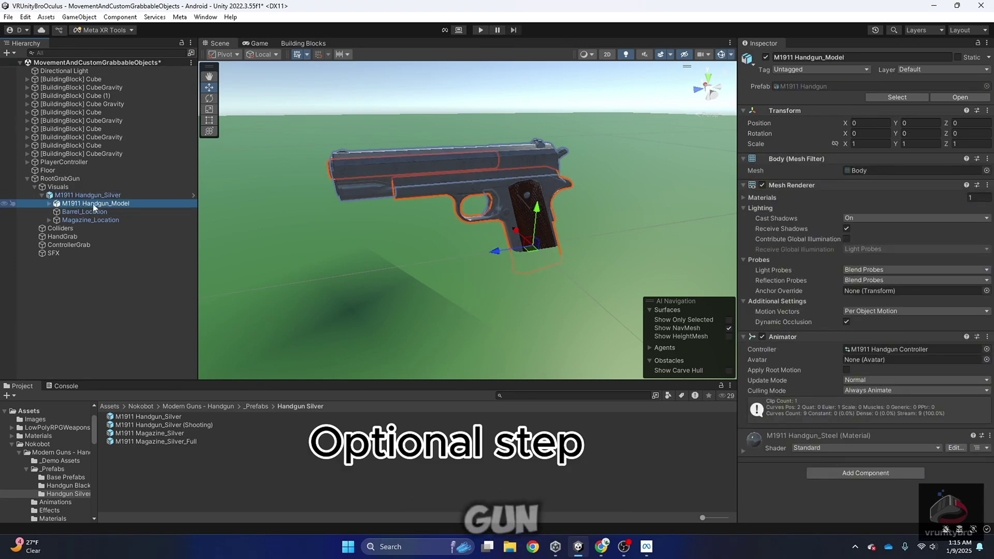
Add a Mesh Collider to the gun model, test Convex, then turn Convex back off
{"action": "left_click", "coordinate": [861, 471]}
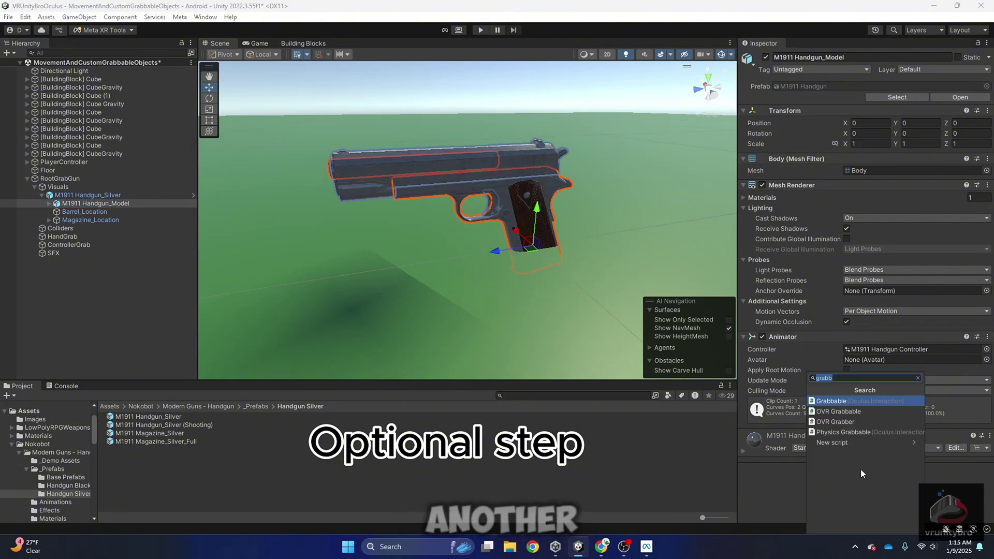
{"action": "type", "text": "mesh"}
{"action": "key", "text": "Return"}
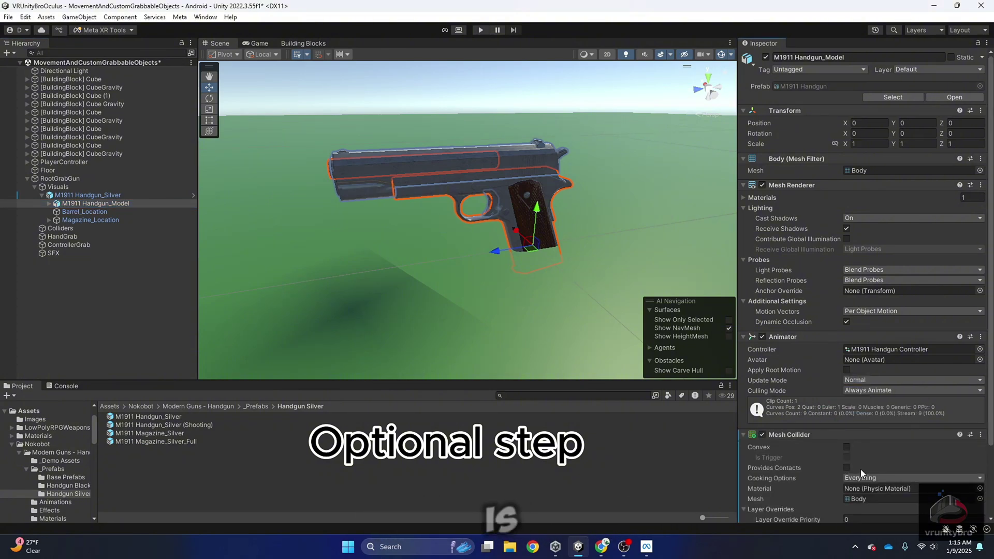
{"action": "scroll", "coordinate": [850, 409], "scroll_direction": "down", "scroll_amount": 3}
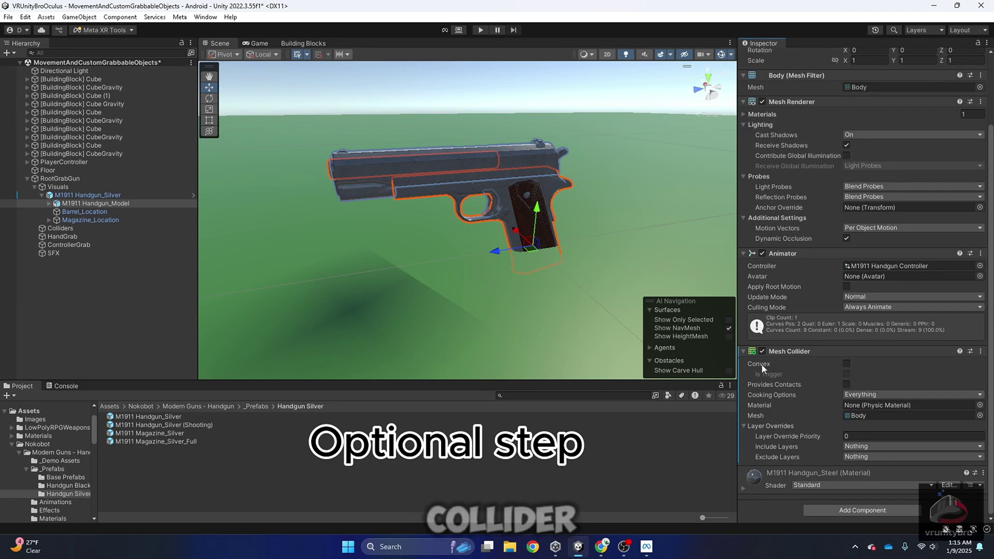
{"action": "left_click", "coordinate": [847, 364]}
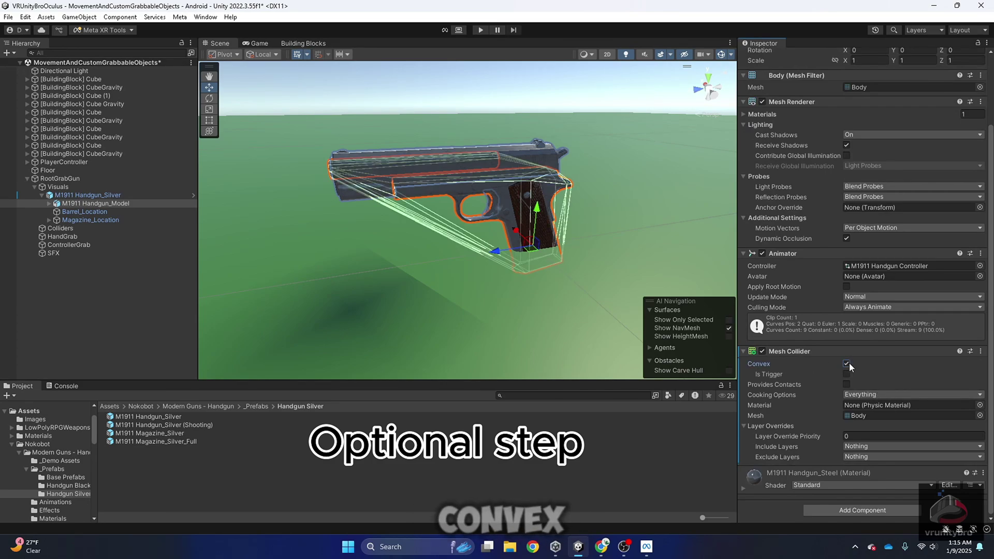
{"action": "left_click_drag", "start_coordinate": [611, 175], "coordinate": [396, 228], "text": "alt"}
{"action": "middle_click_drag", "start_coordinate": [396, 228], "coordinate": [386, 182]}
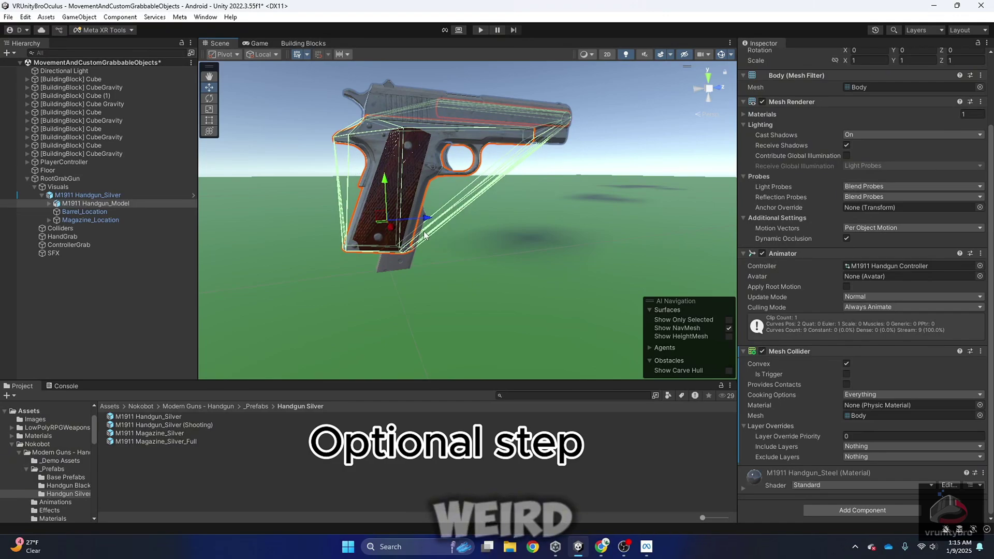
{"action": "left_click", "coordinate": [847, 364]}
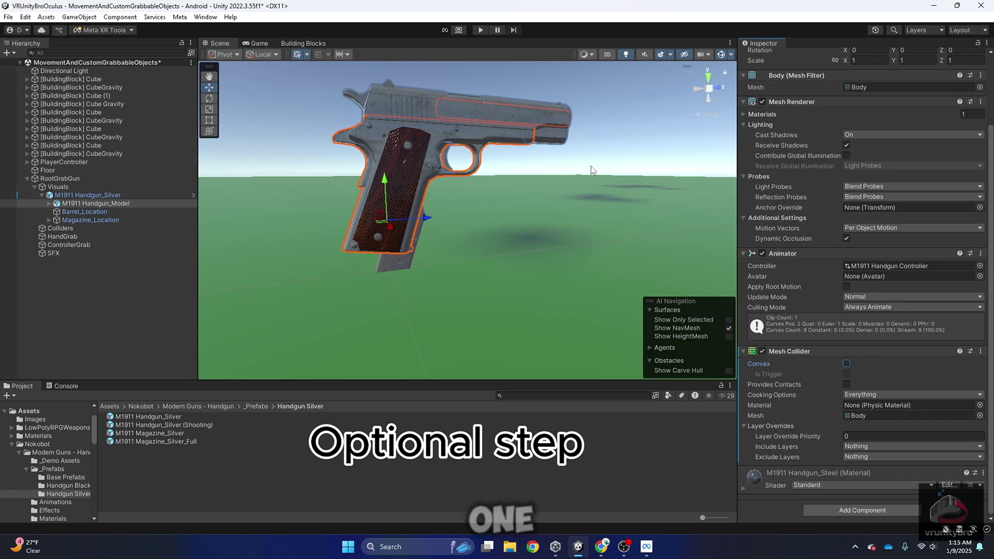
{"action": "left_click_drag", "start_coordinate": [464, 170], "coordinate": [545, 215], "text": "alt"}
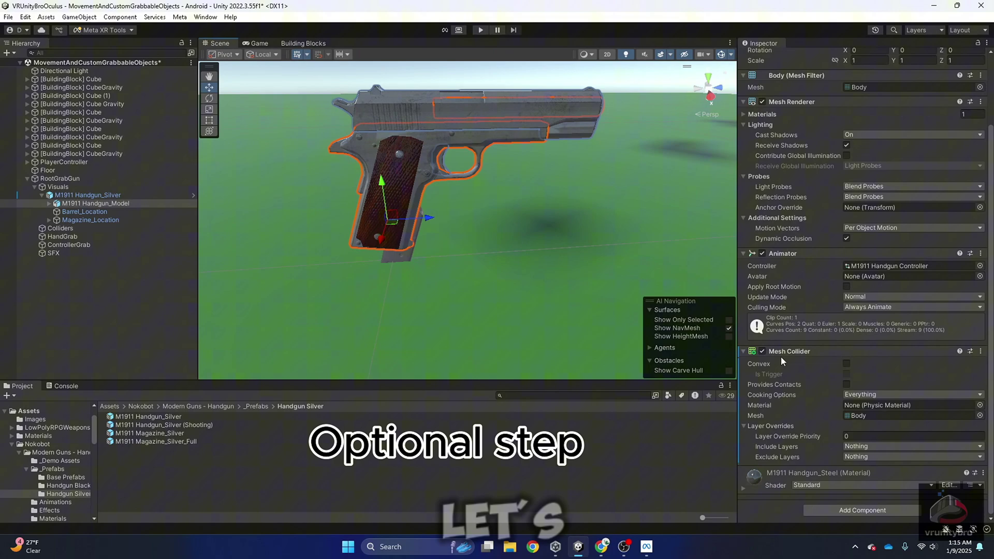
Remove the gun model's Mesh Collider, collapse Visuals, and select the Colliders object
{"action": "left_click", "coordinate": [981, 351]}
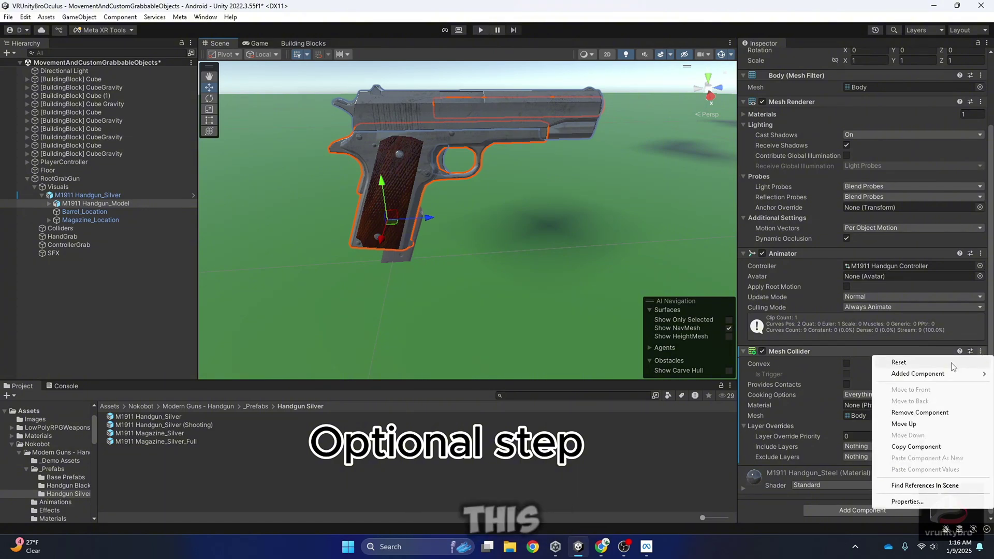
{"action": "left_click", "coordinate": [921, 413]}
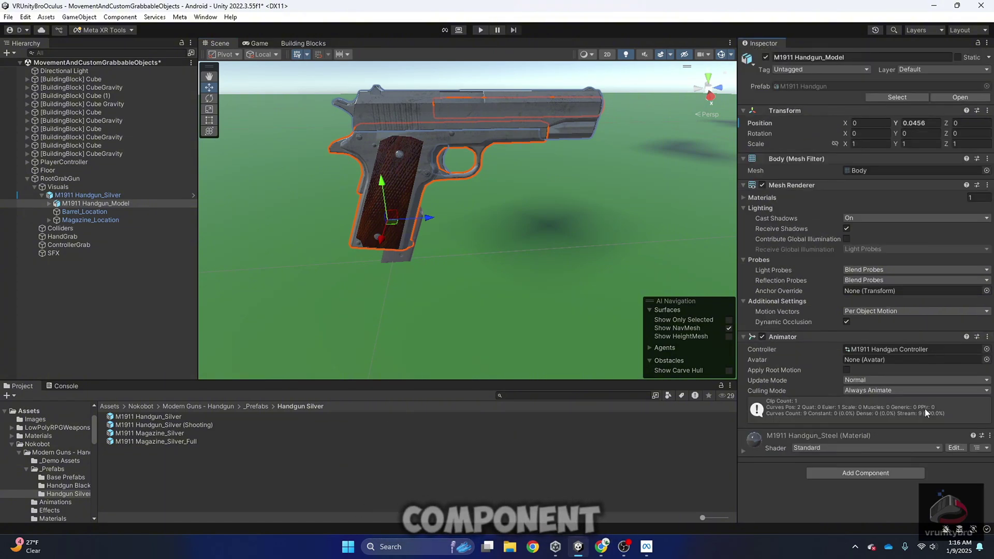
{"action": "left_click", "coordinate": [34, 187]}
{"action": "left_click", "coordinate": [52, 197]}
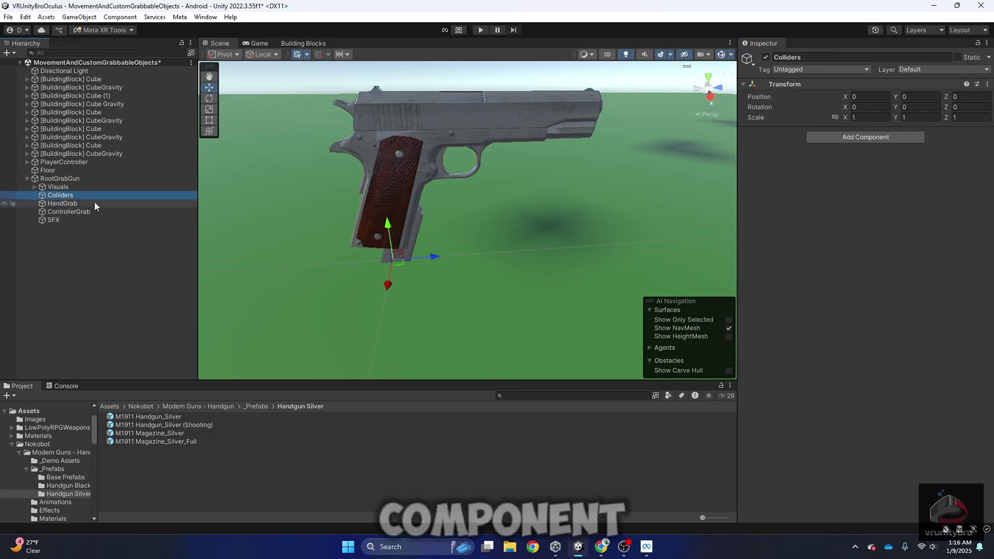
Add a Box Collider 2D to Colliders by mistake, undo it, and reopen the 'colli' component search
{"action": "left_click", "coordinate": [876, 136]}
{"action": "type", "text": "colli"}
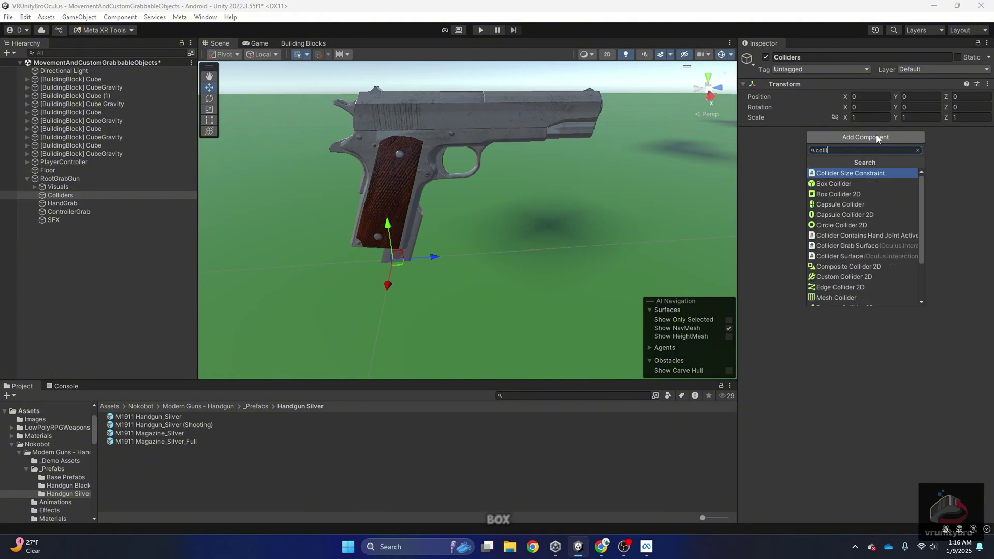
{"action": "key", "text": "Down"}
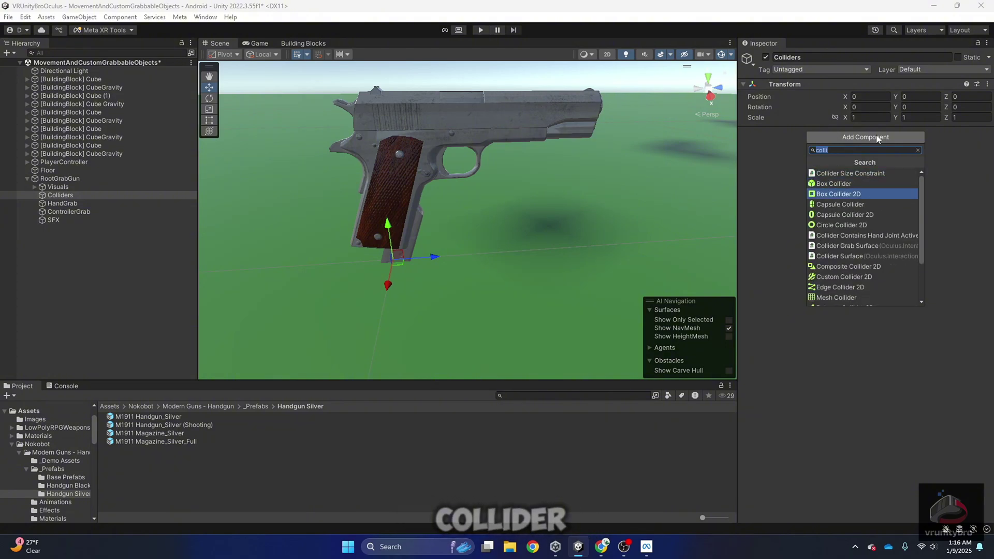
{"action": "left_click", "coordinate": [836, 194]}
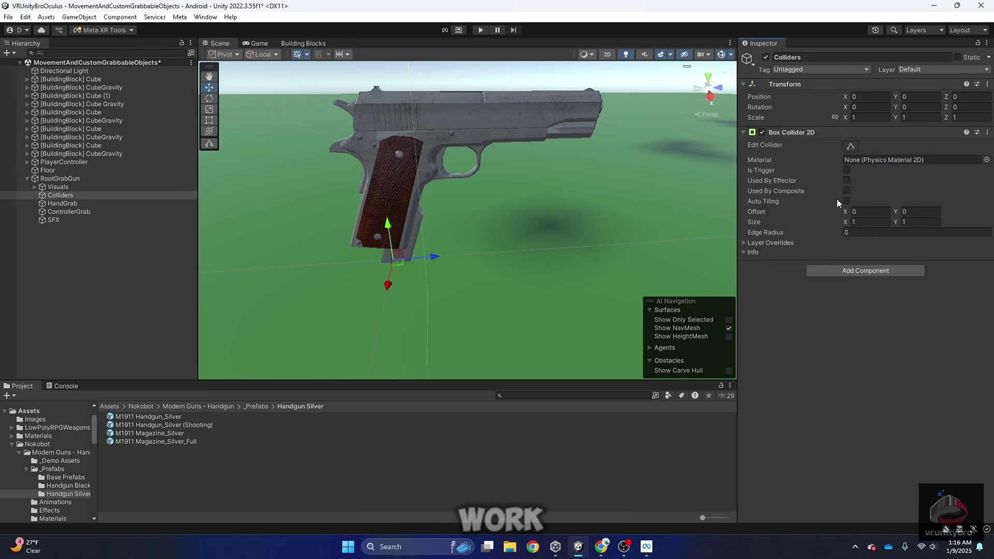
{"action": "left_click", "coordinate": [851, 147]}
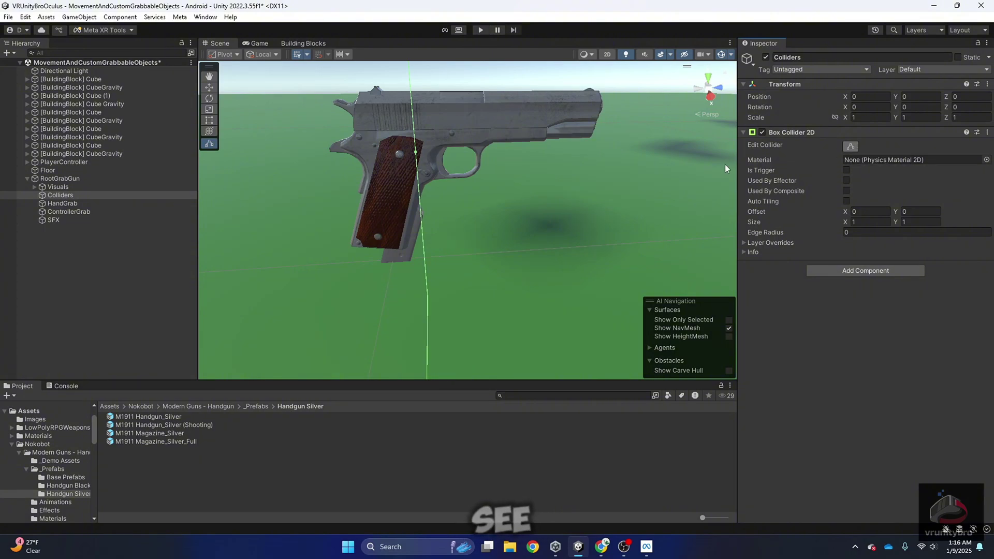
{"action": "left_click_drag", "start_coordinate": [725, 163], "coordinate": [571, 154], "text": "alt"}
{"action": "left_click_drag", "start_coordinate": [541, 186], "coordinate": [574, 140], "text": "alt"}
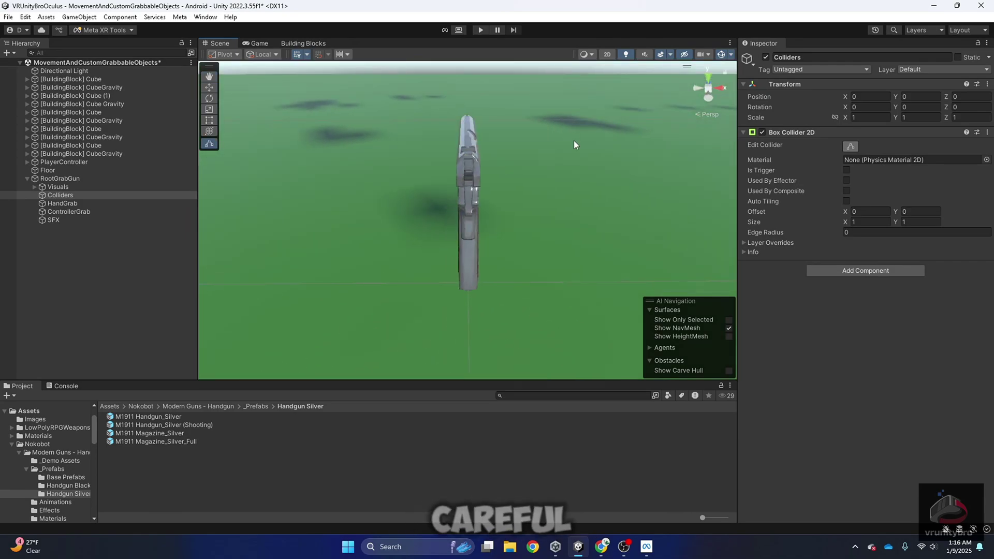
{"action": "key", "text": "ctrl+z"}
{"action": "left_click", "coordinate": [895, 138]}
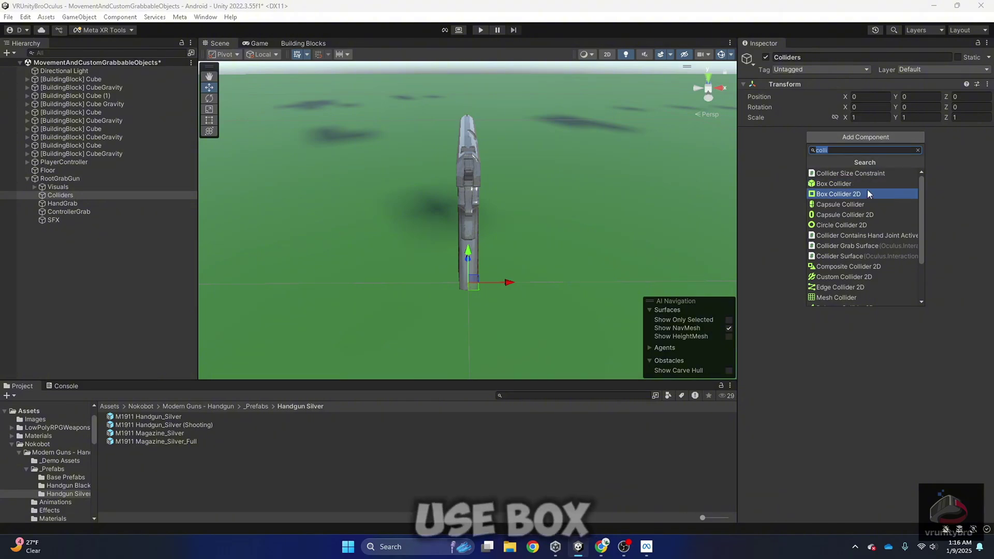
Add a 3D Box Collider to Colliders and pull its side in toward the gun
{"action": "left_click", "coordinate": [835, 184]}
{"action": "mouse_move", "coordinate": [607, 151]}
{"action": "left_mouse_down", "text": "alt"}
{"action": "mouse_move", "coordinate": [533, 185]}
{"action": "mouse_move", "coordinate": [486, 148]}
{"action": "mouse_move", "coordinate": [593, 162]}
{"action": "left_mouse_up", "text": "alt"}
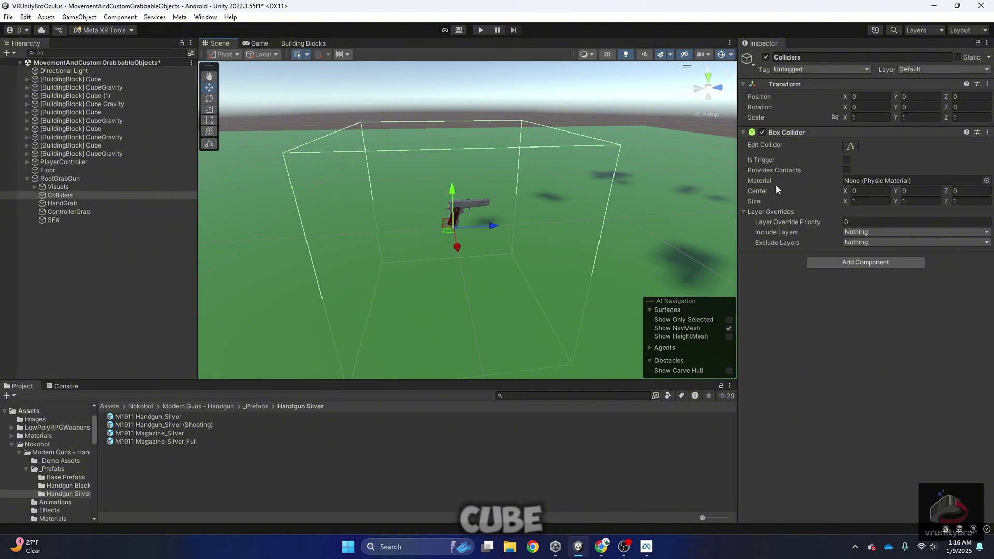
{"action": "left_click", "coordinate": [852, 146]}
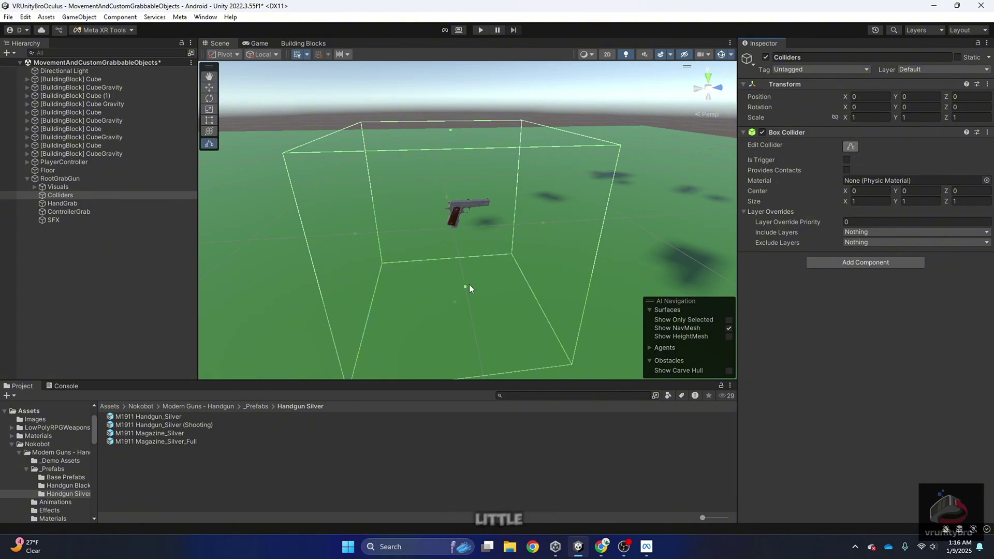
{"action": "left_click_drag", "start_coordinate": [465, 285], "coordinate": [471, 203]}
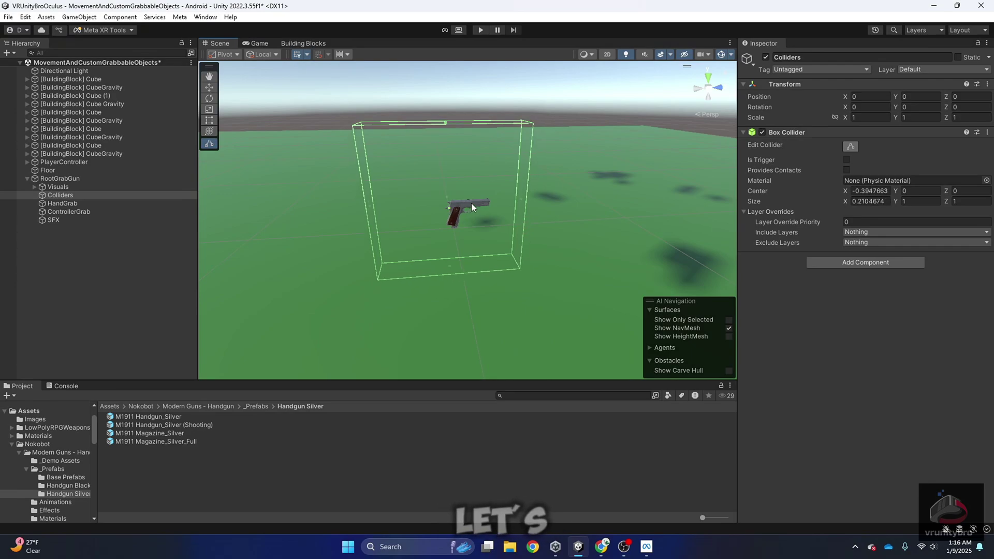
From an isometric front view, trim the collider's sides to the grip and orbit to check the fit
{"action": "left_click", "coordinate": [709, 89]}
{"action": "left_click", "coordinate": [720, 88]}
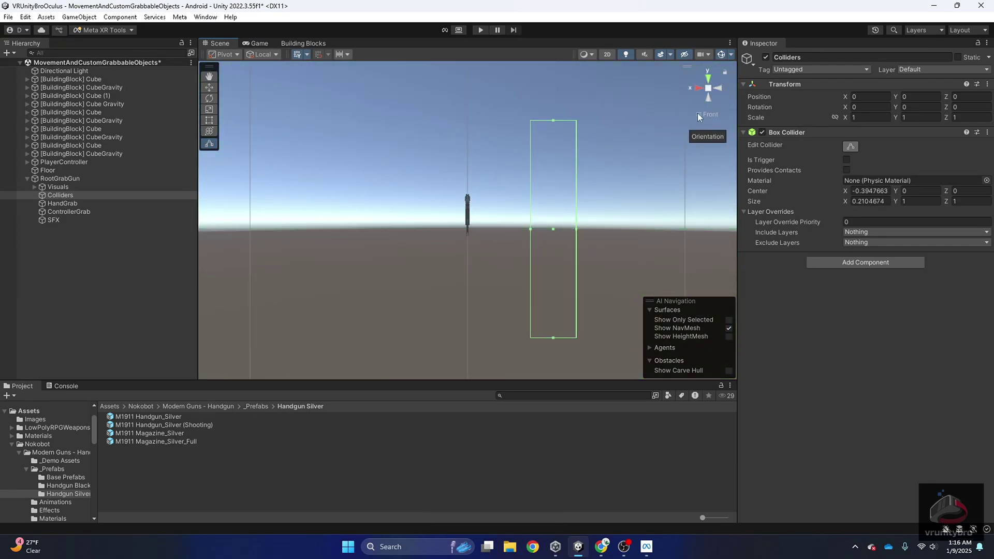
{"action": "left_click_drag", "start_coordinate": [530, 229], "coordinate": [466, 229]}
{"action": "left_click_drag", "start_coordinate": [577, 229], "coordinate": [471, 229]}
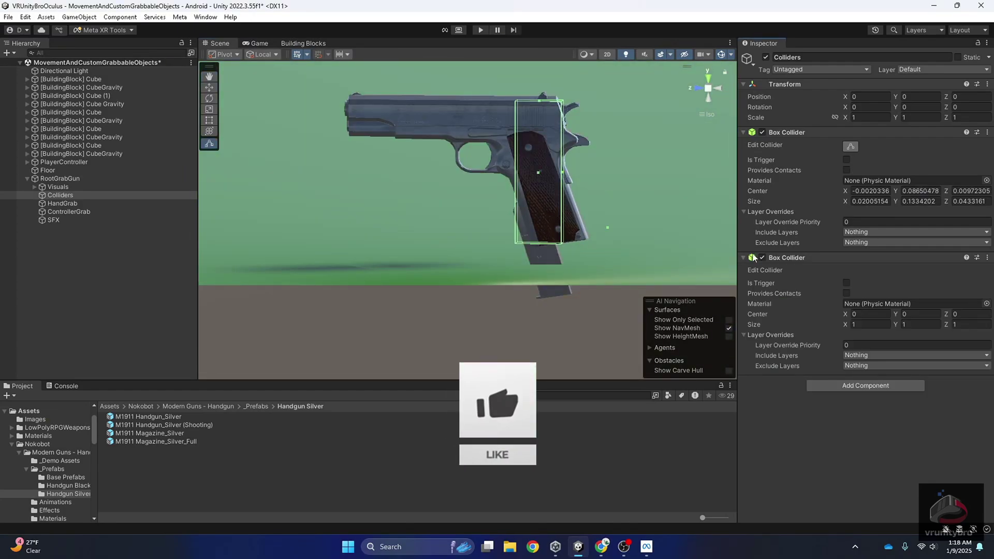
{"action": "scroll", "coordinate": [628, 152], "scroll_direction": "down", "scroll_amount": 5}
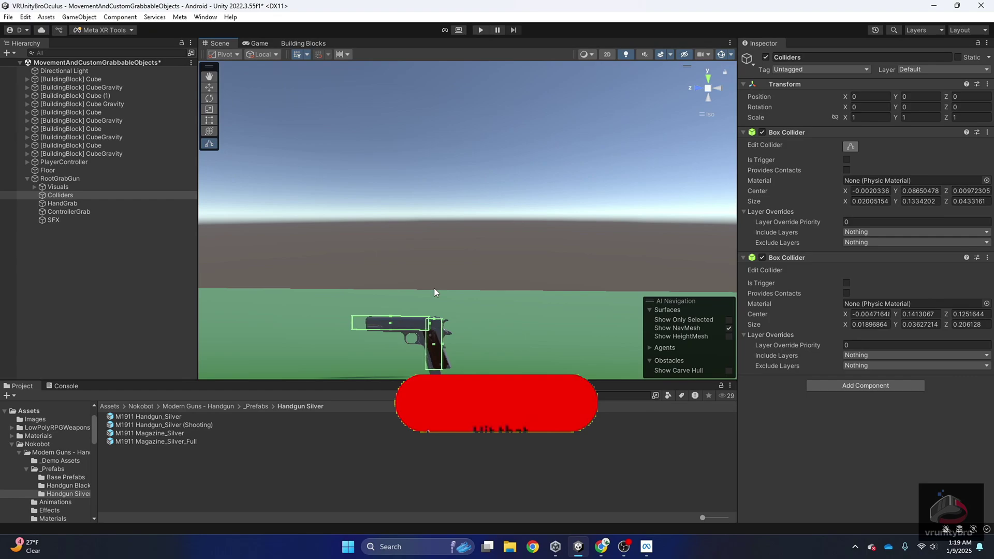
{"action": "left_click_drag", "start_coordinate": [434, 288], "coordinate": [558, 273], "text": "alt"}
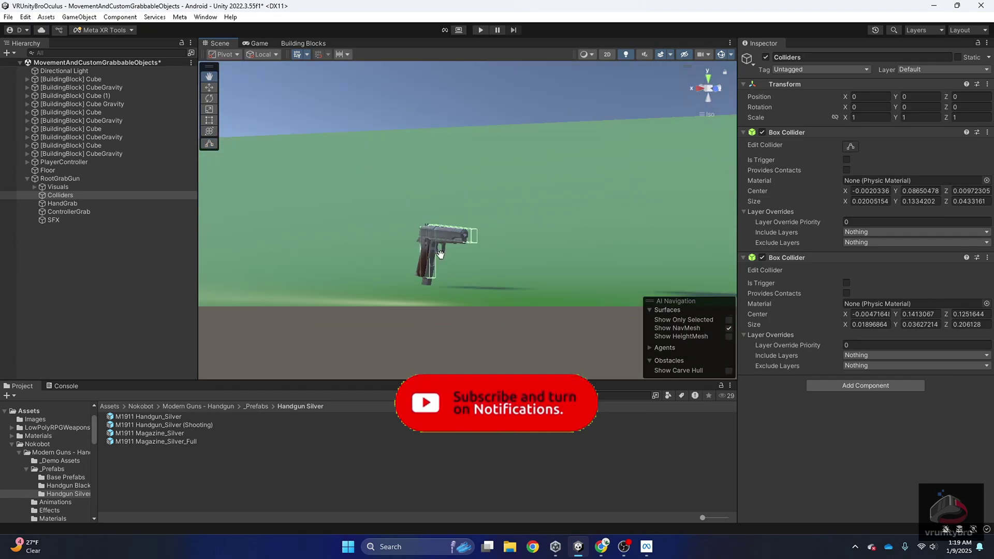
{"action": "left_click_drag", "start_coordinate": [439, 274], "coordinate": [534, 262], "text": "alt"}
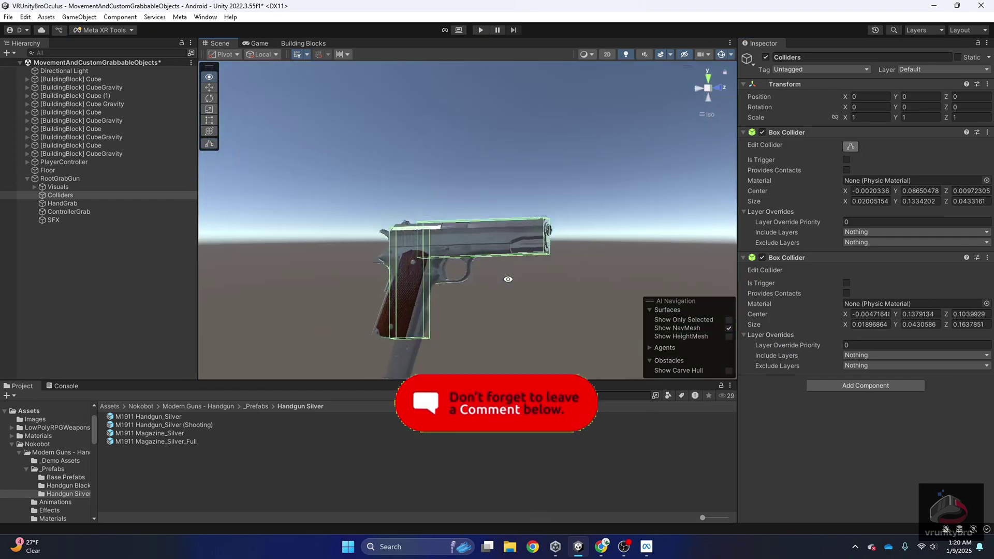
{"action": "left_click_drag", "start_coordinate": [529, 290], "coordinate": [578, 290], "text": "alt"}
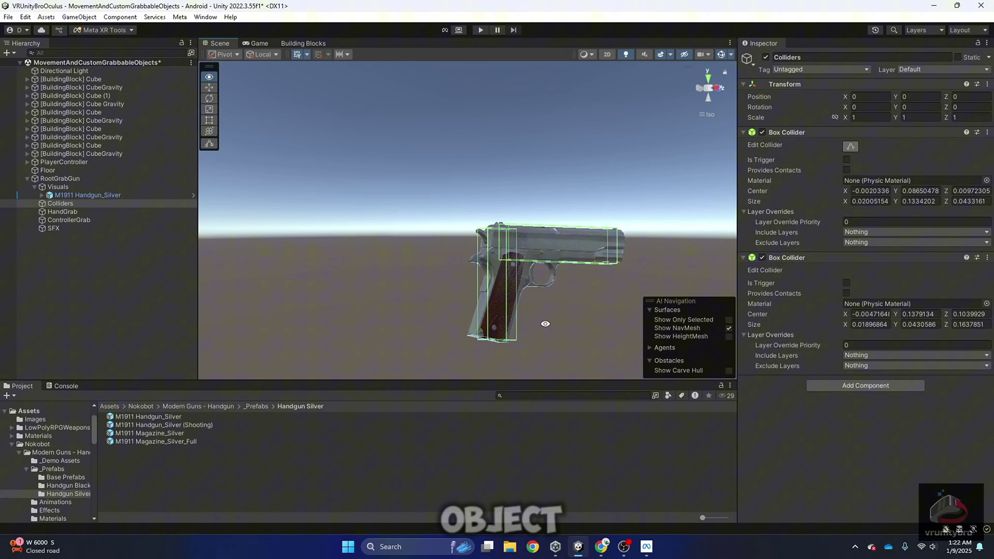
{"action": "left_click_drag", "start_coordinate": [466, 300], "coordinate": [596, 276], "text": "alt"}
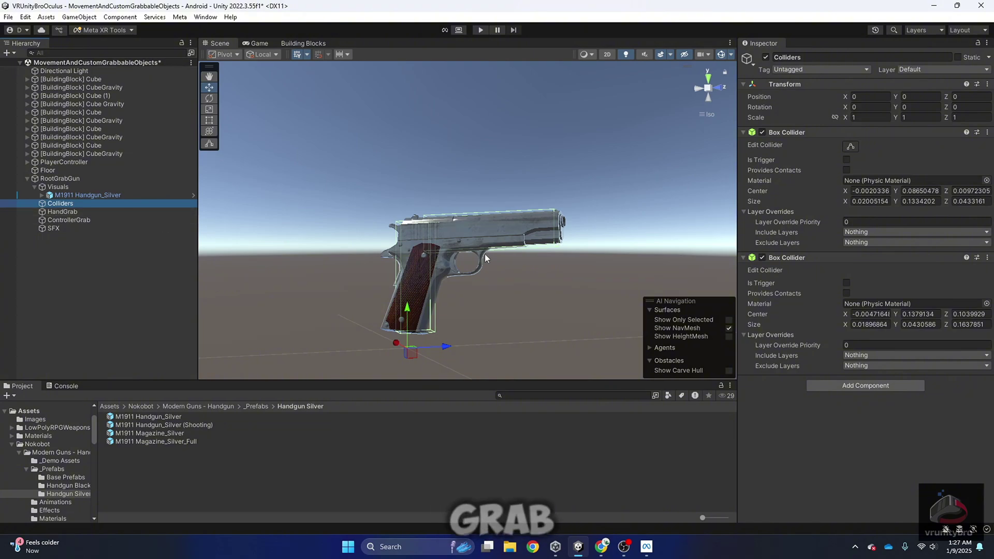
Add a Hand Grab Interactable to HandGrab, keeping pinch Unselect Mode at All Released
{"action": "left_click", "coordinate": [71, 213]}
{"action": "left_click", "coordinate": [856, 138]}
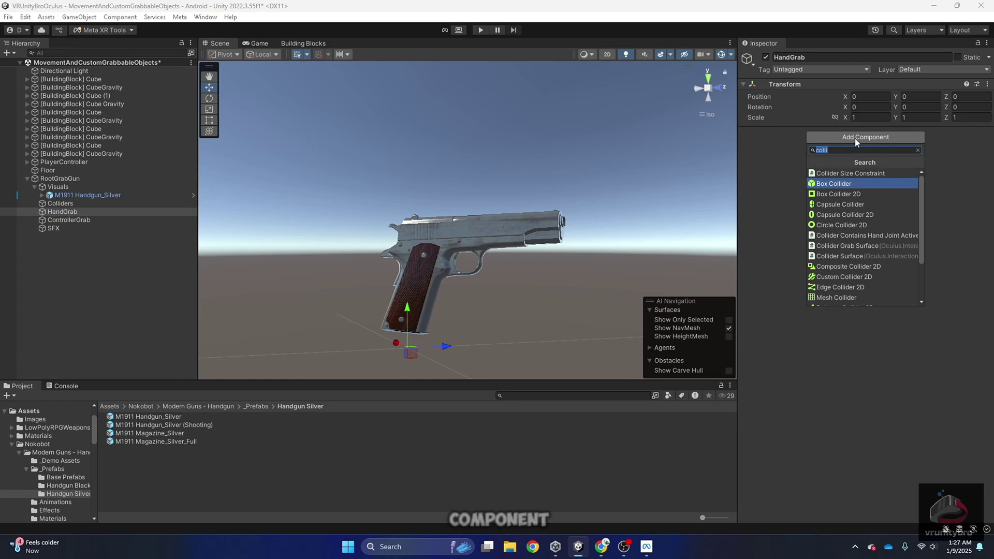
{"action": "key", "text": "BackSpace"}
{"action": "type", "text": "handgrab"}
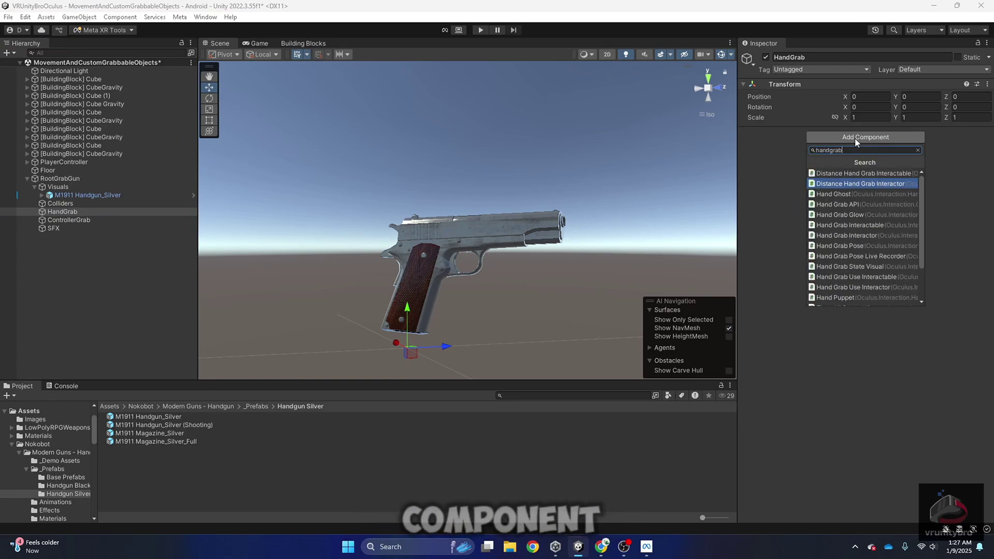
{"action": "type", "text": "interactable"}
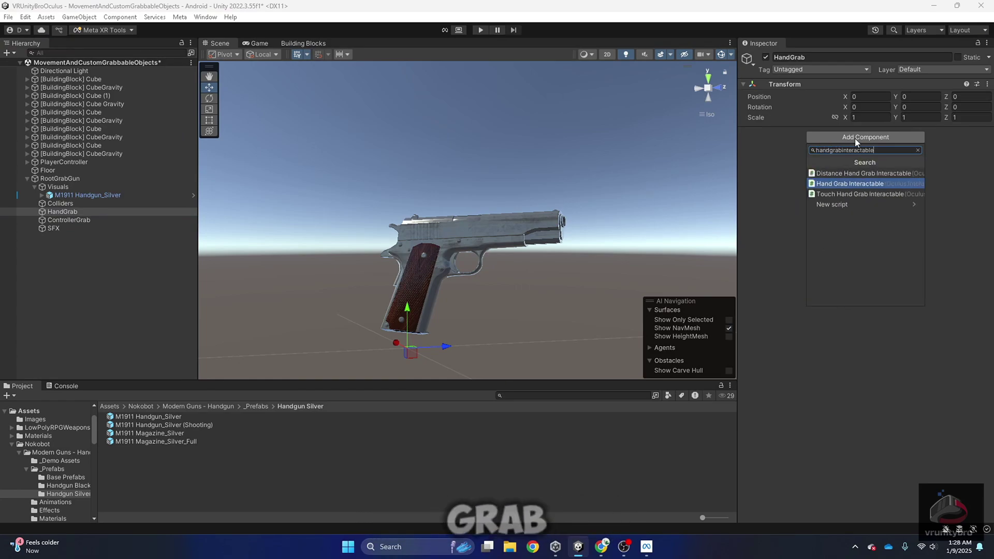
{"action": "key", "text": "Return"}
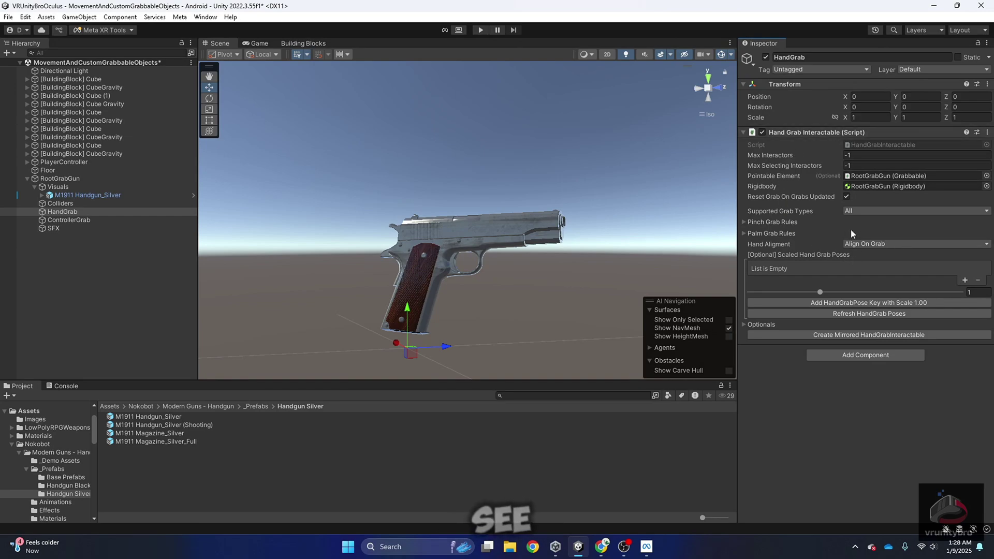
{"action": "left_click", "coordinate": [744, 221]}
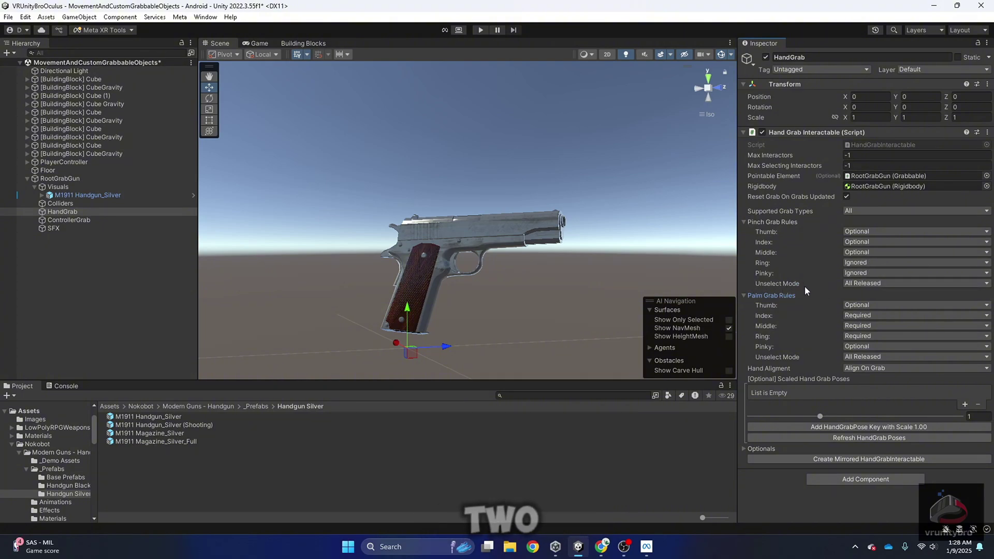
{"action": "left_click", "coordinate": [895, 284]}
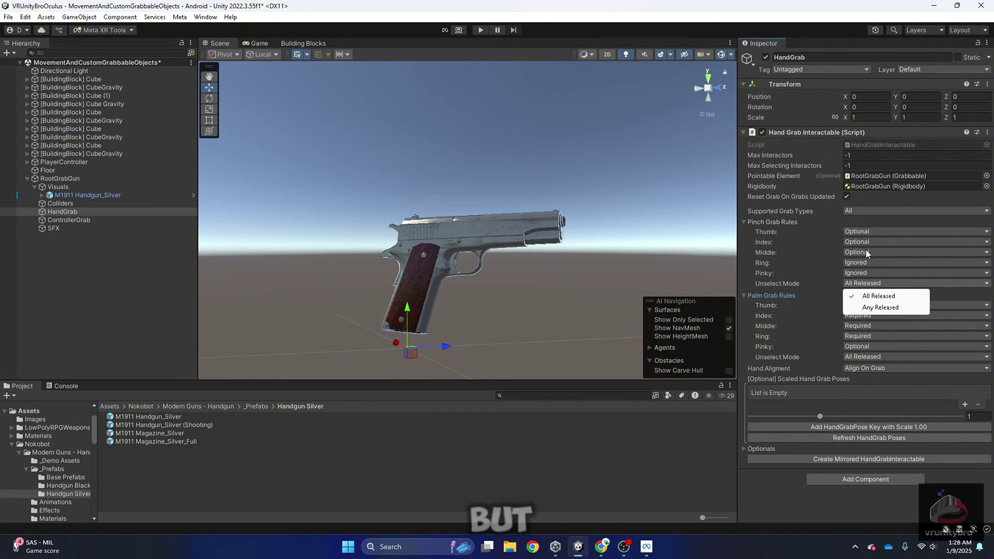
{"action": "left_click", "coordinate": [814, 284]}
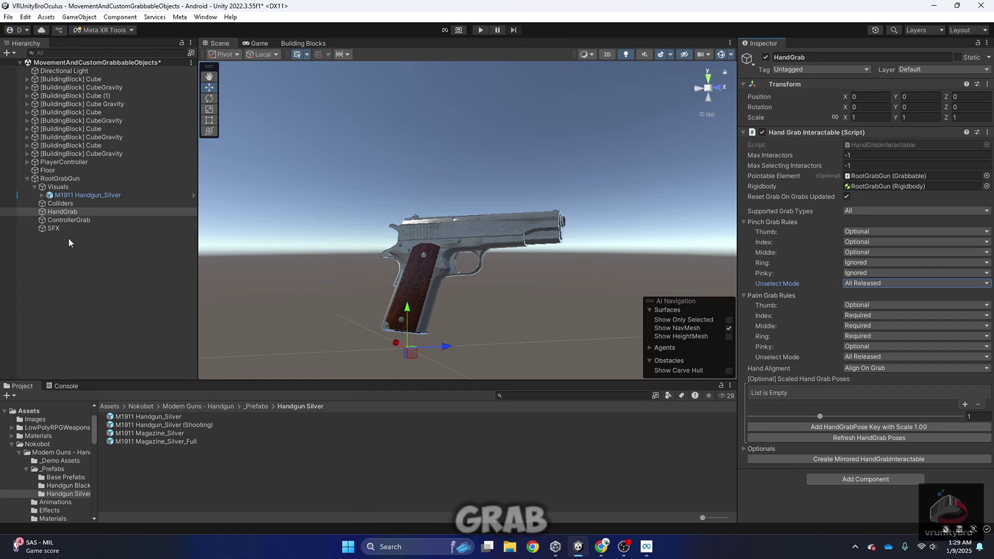
Add a Grab Interactable component to the ControllerGrab object
{"action": "left_click", "coordinate": [78, 219]}
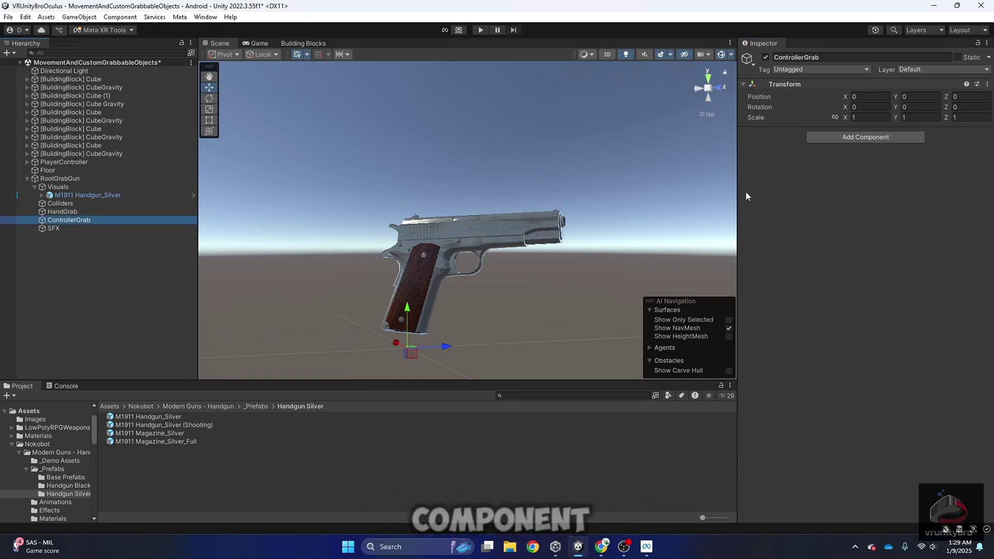
{"action": "left_click", "coordinate": [864, 137]}
{"action": "type", "text": "grab"}
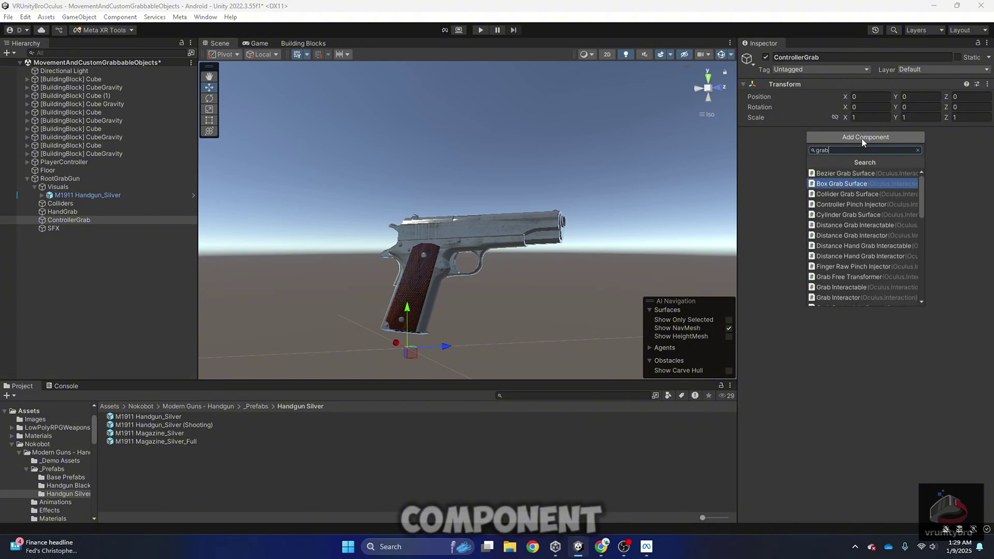
{"action": "type", "text": " interactable"}
{"action": "left_click", "coordinate": [851, 192]}
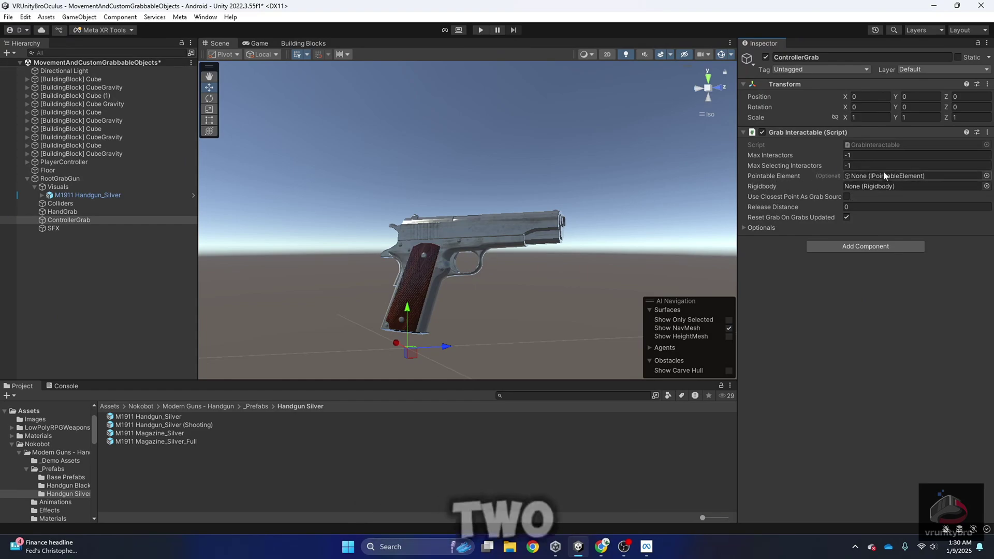
Link RootGrabGun as the Grab Interactable's Pointable Element and Rigidbody
{"action": "left_click", "coordinate": [56, 180]}
{"action": "left_click_drag", "start_coordinate": [57, 182], "coordinate": [869, 176]}
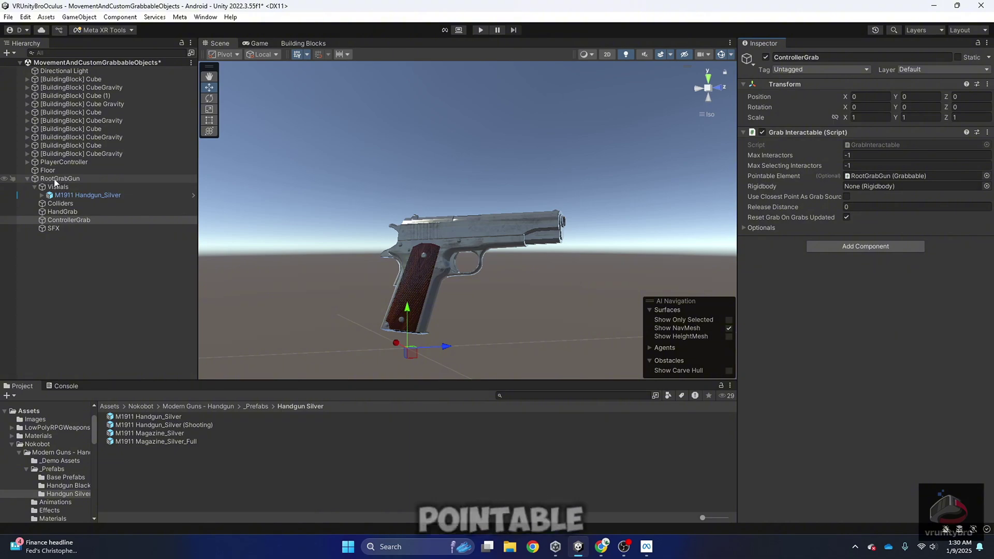
{"action": "left_click_drag", "start_coordinate": [56, 182], "coordinate": [869, 189]}
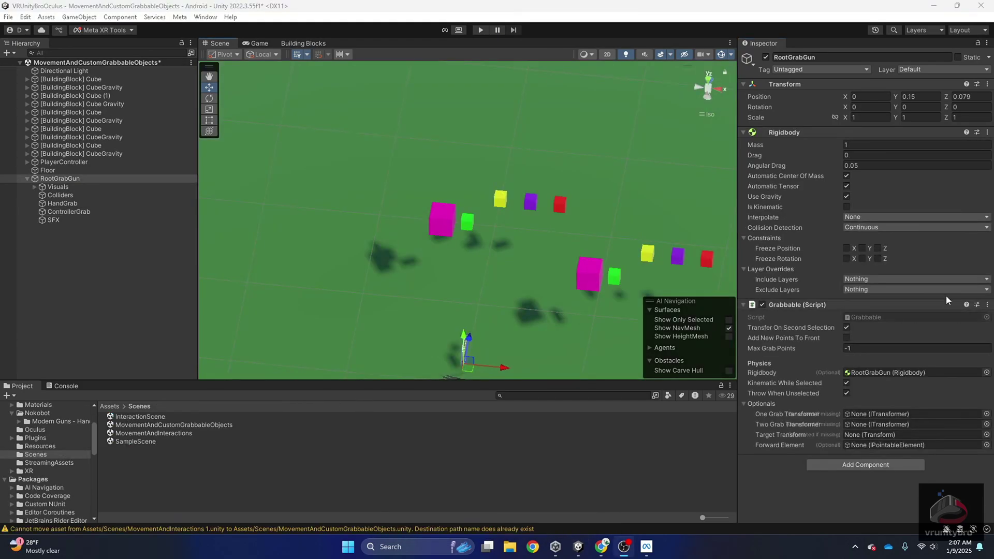
Create a 3D Cube in the scene and flatten it into a small table
{"action": "left_click", "coordinate": [65, 212]}
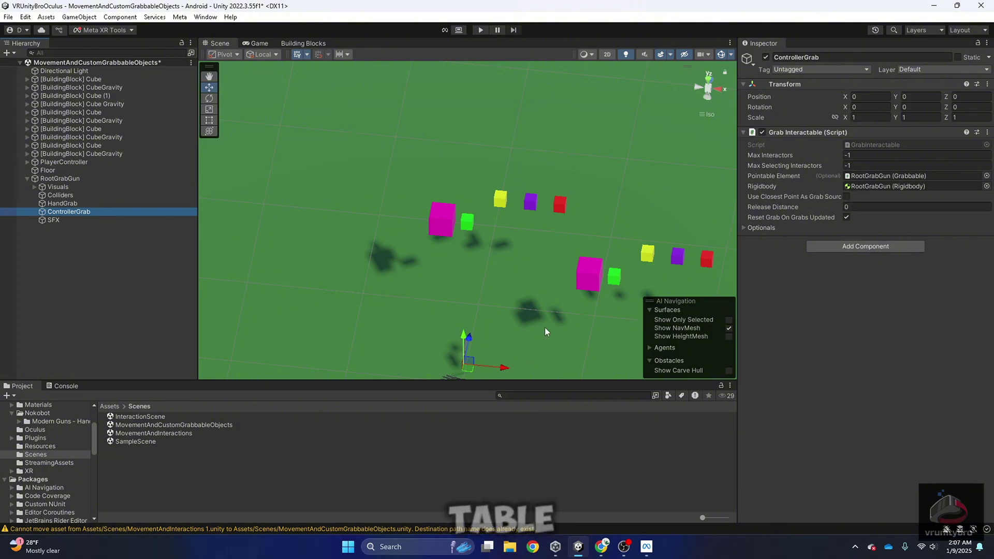
{"action": "left_click_drag", "start_coordinate": [545, 329], "coordinate": [474, 338], "text": "alt"}
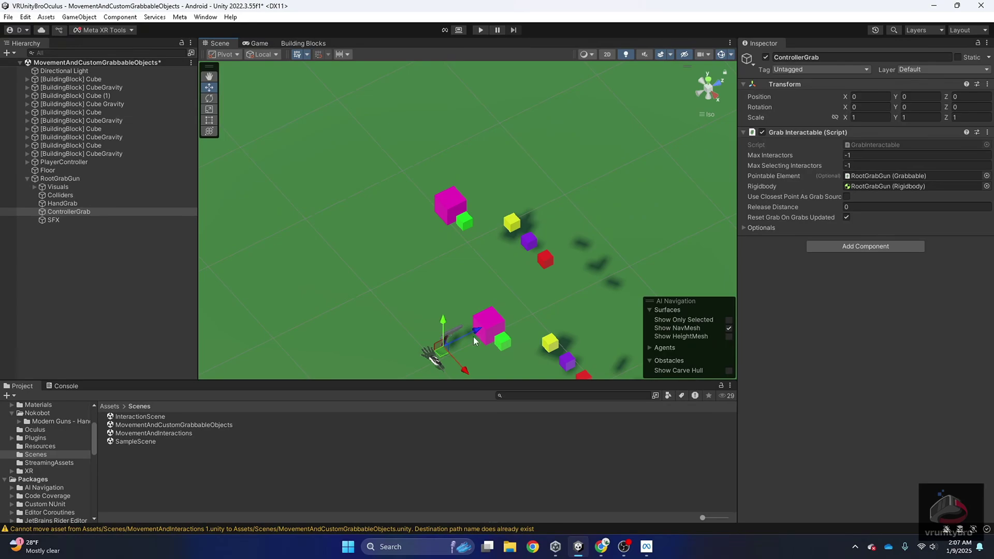
{"action": "right_click", "coordinate": [48, 278]}
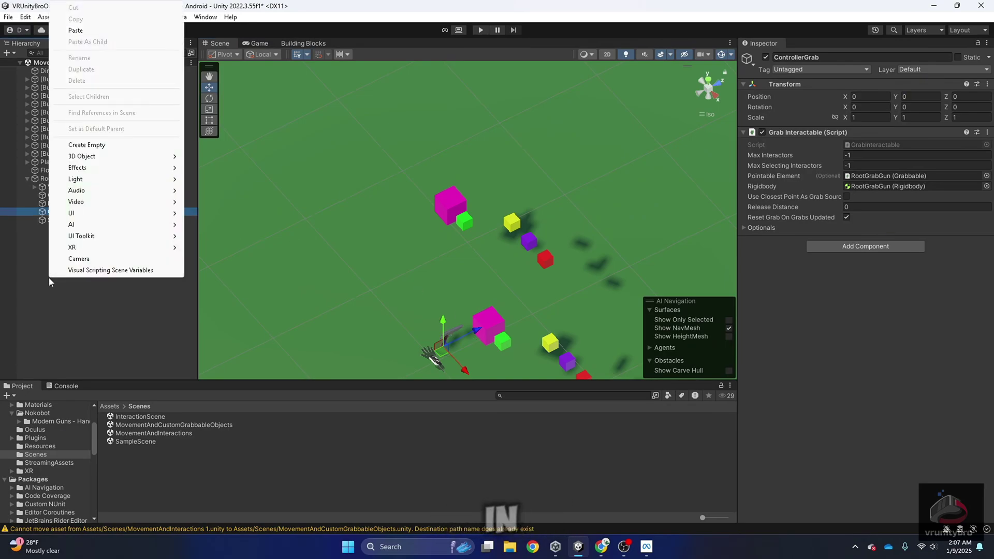
{"action": "mouse_move", "coordinate": [98, 158]}
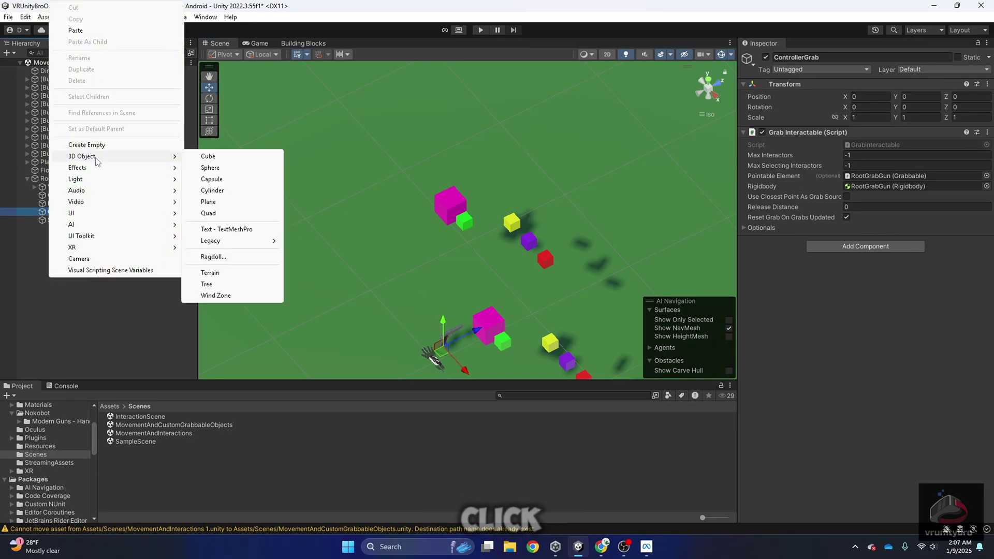
{"action": "left_click", "coordinate": [218, 161]}
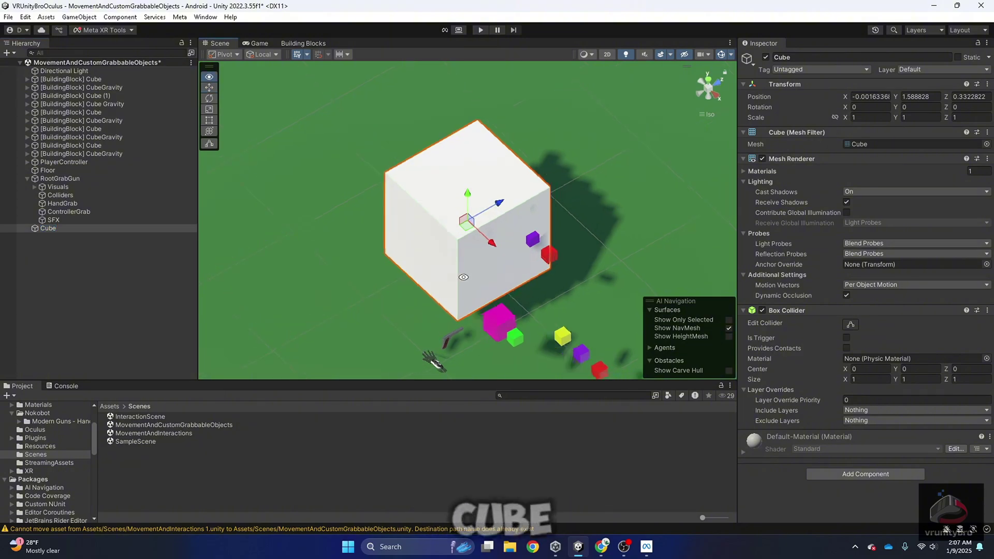
{"action": "left_click_drag", "start_coordinate": [493, 221], "coordinate": [501, 262], "text": "alt"}
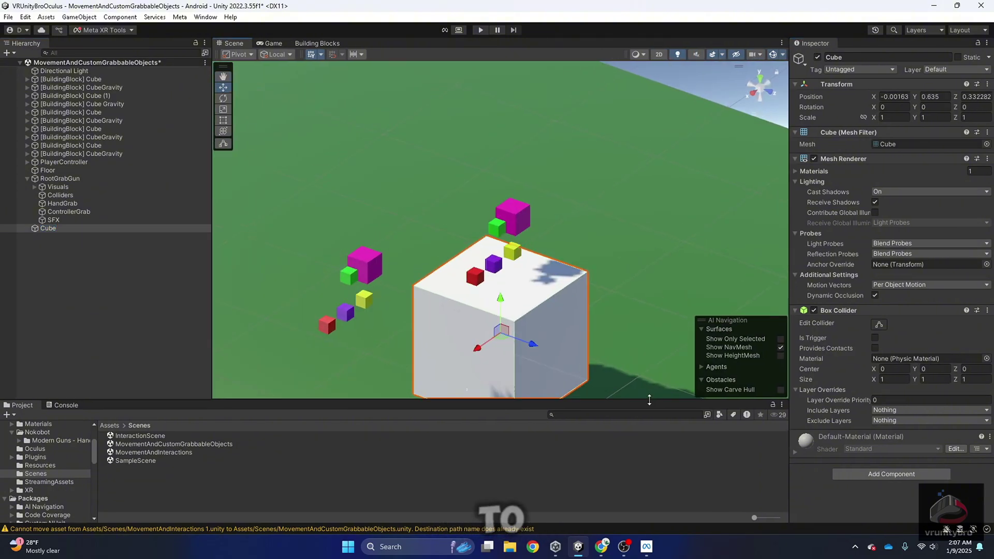
{"action": "left_click_drag", "start_coordinate": [466, 233], "coordinate": [486, 184], "text": "alt"}
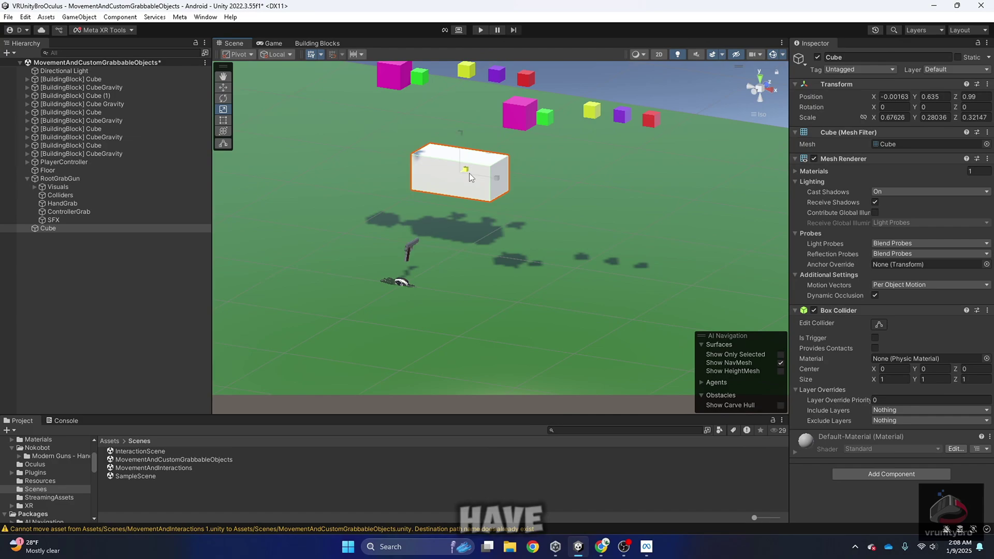
{"action": "left_click_drag", "start_coordinate": [456, 321], "coordinate": [411, 290], "text": "alt"}
Move RootGrabGun up, forward over the cube, and down onto the table top
{"action": "left_click", "coordinate": [412, 293]}
{"action": "left_click_drag", "start_coordinate": [419, 210], "coordinate": [419, 170]}
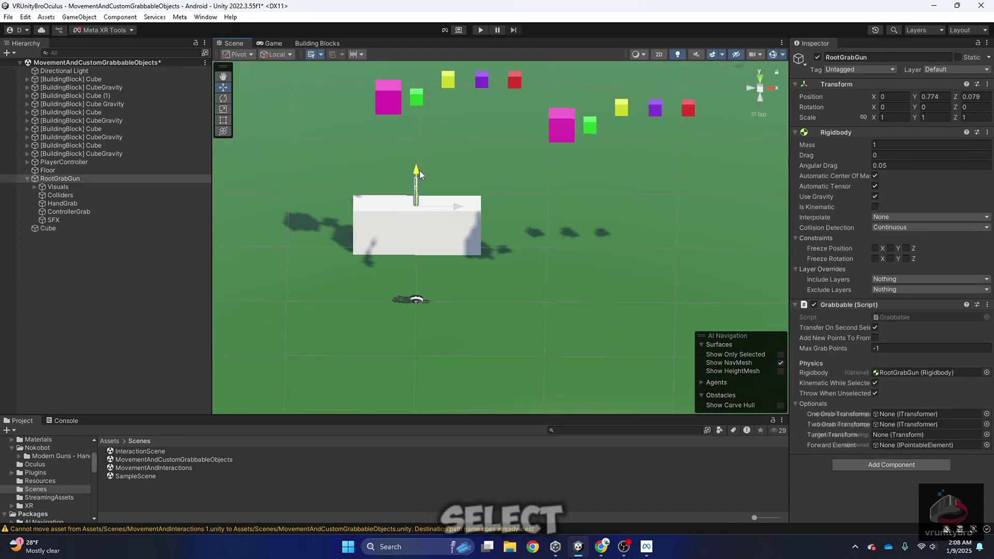
{"action": "left_click_drag", "start_coordinate": [565, 204], "coordinate": [492, 194], "text": "alt"}
{"action": "left_click_drag", "start_coordinate": [474, 157], "coordinate": [572, 151]}
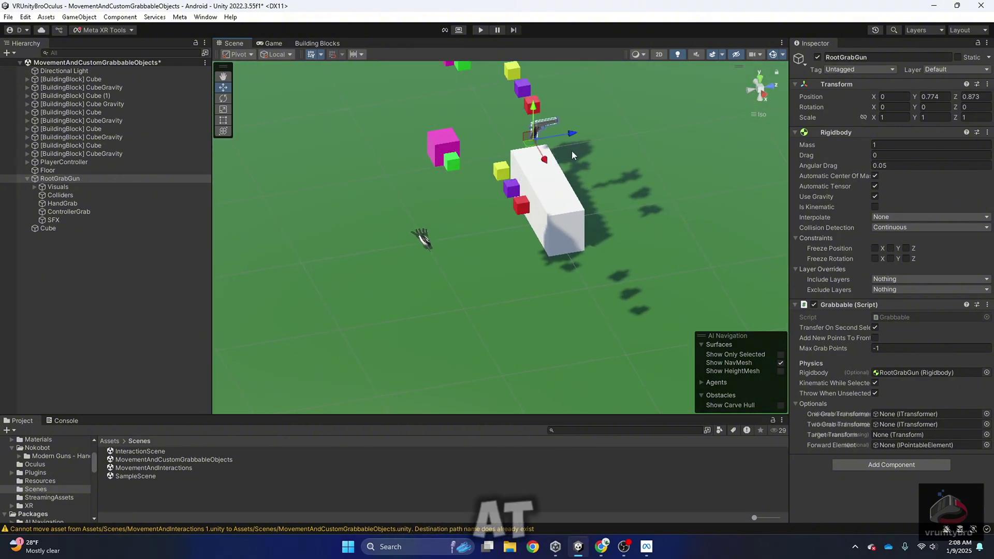
{"action": "left_click_drag", "start_coordinate": [535, 111], "coordinate": [600, 173]}
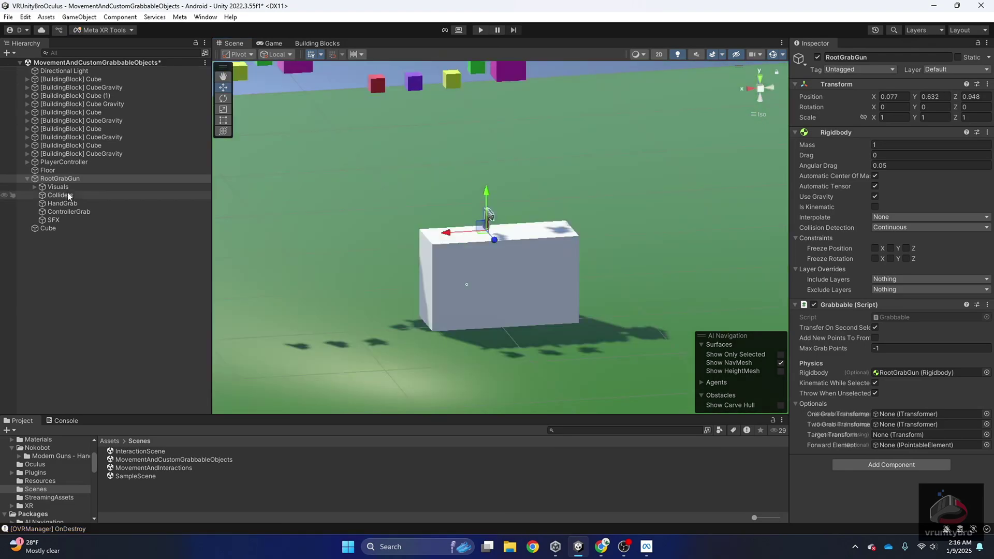
Review RootGrabGun's children, then set the Colliders object's Layer to 7: Grabbable
{"action": "left_click", "coordinate": [58, 187]}
{"action": "left_click", "coordinate": [59, 196]}
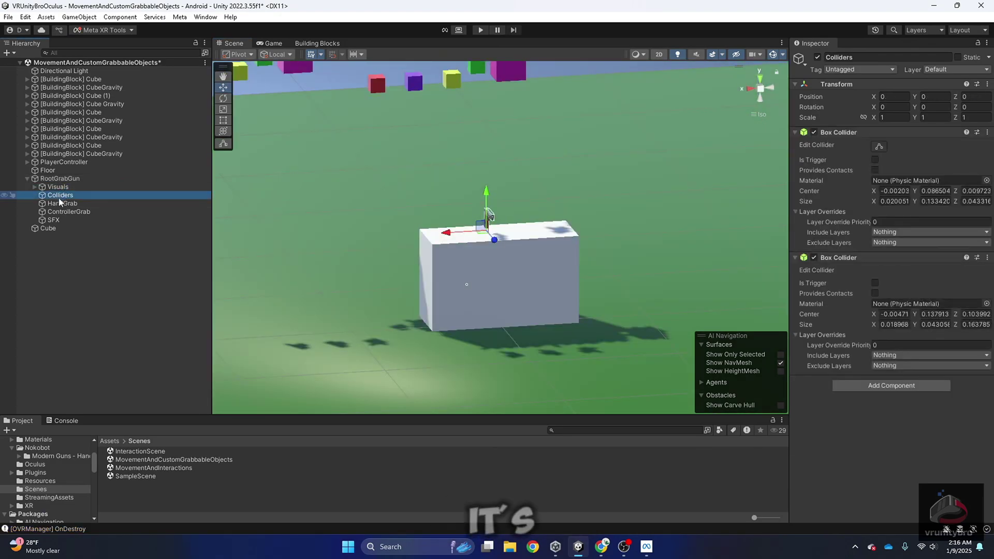
{"action": "left_click", "coordinate": [60, 203]}
{"action": "left_click", "coordinate": [60, 212]}
{"action": "left_click", "coordinate": [57, 196]}
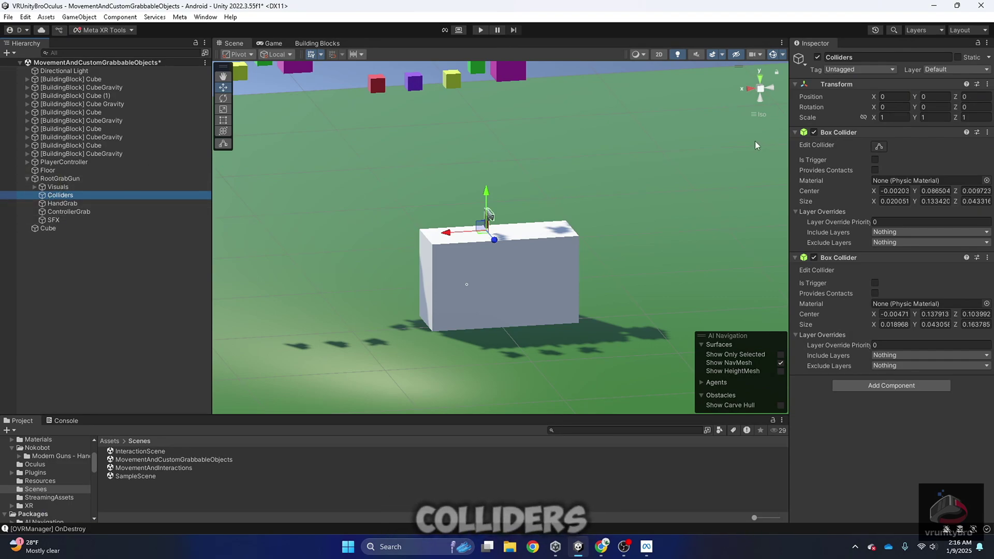
{"action": "left_click", "coordinate": [950, 70]}
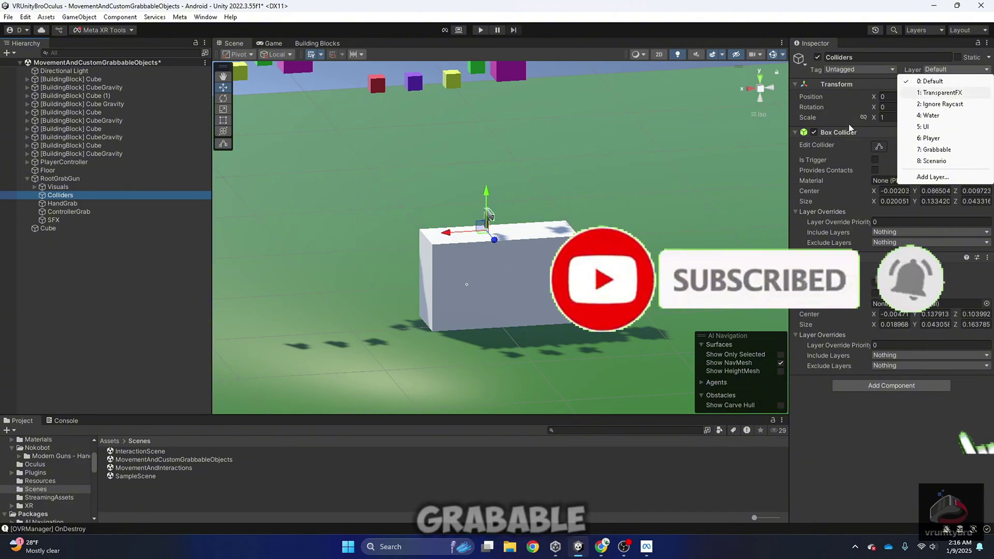
{"action": "left_click", "coordinate": [58, 198]}
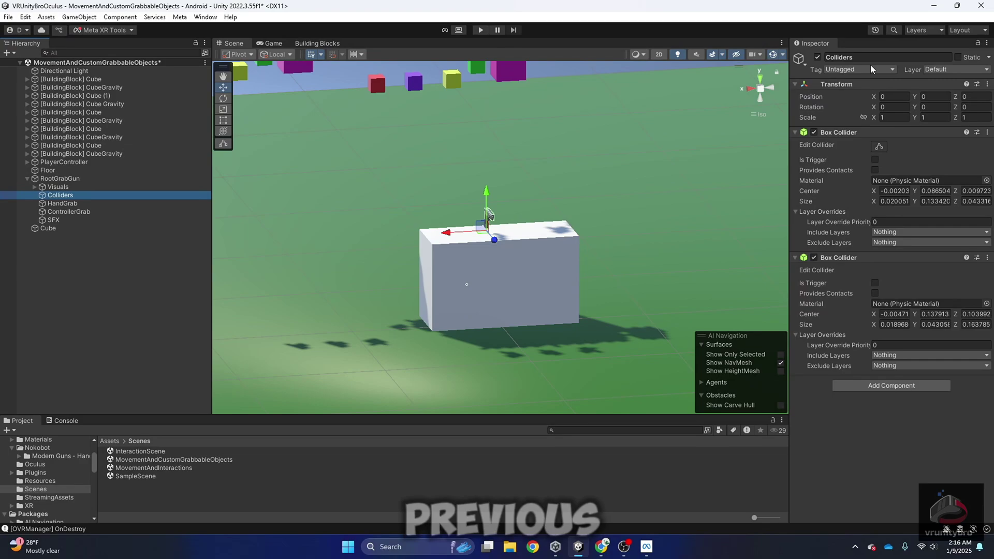
{"action": "left_click", "coordinate": [948, 70]}
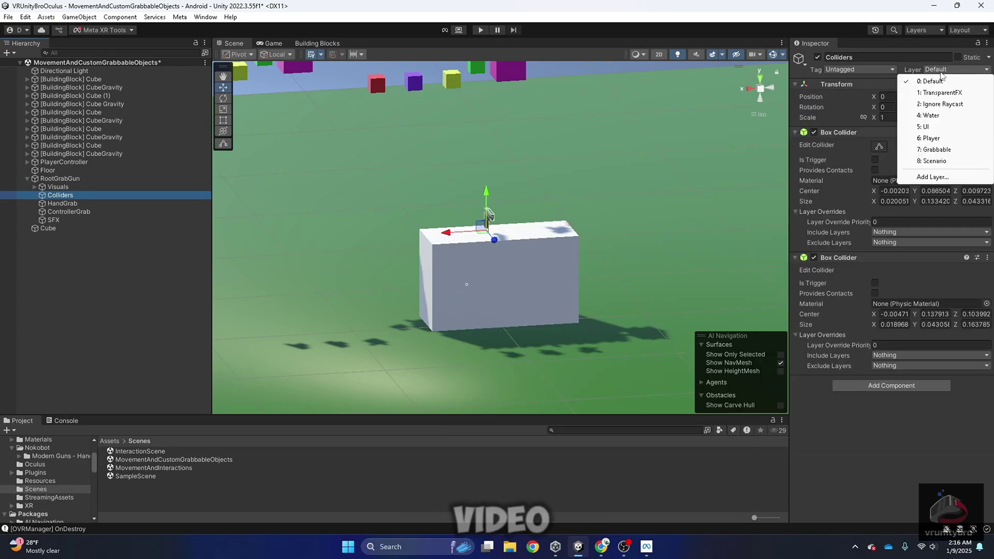
{"action": "left_click", "coordinate": [939, 150]}
Enter Play mode to test grabbing the gun on the table
{"action": "left_click", "coordinate": [481, 30]}
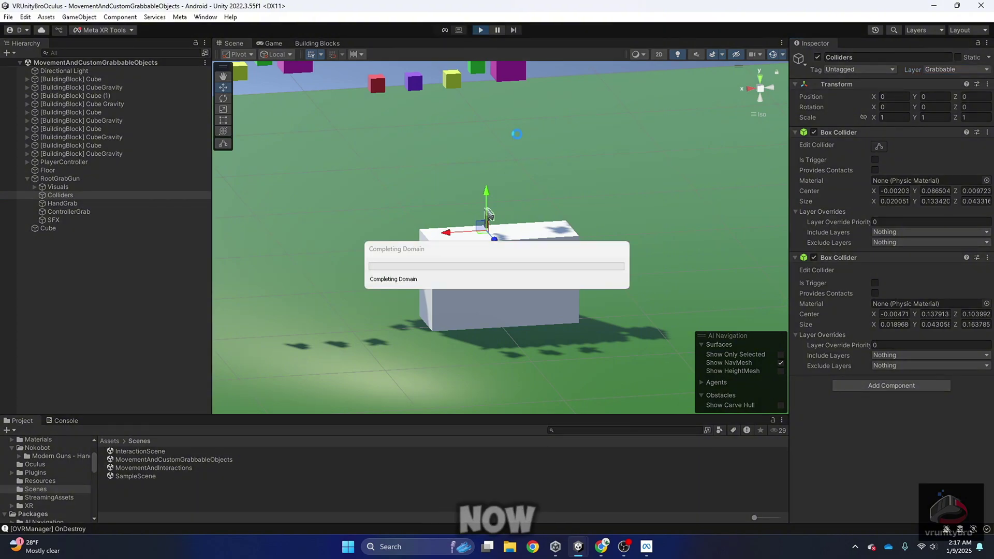